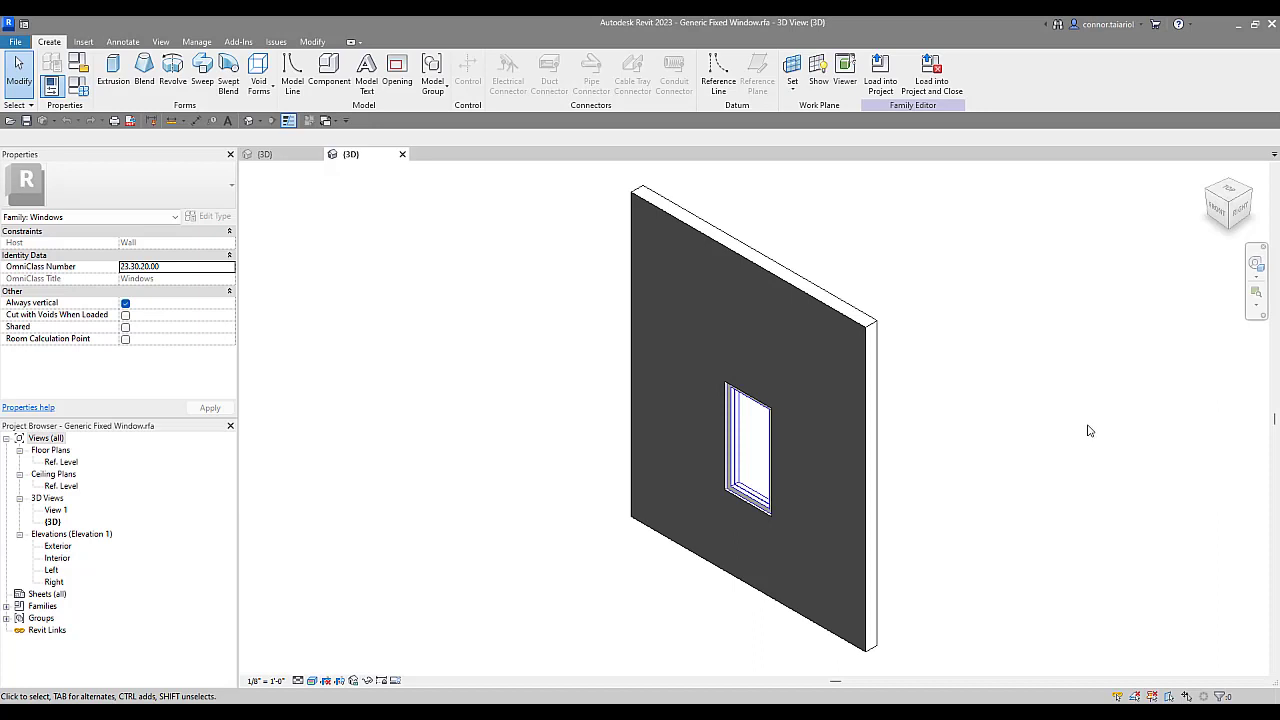
{"action": "middle_click_drag", "start_coordinate": [987, 431], "coordinate": [702, 165], "text": "shift"}
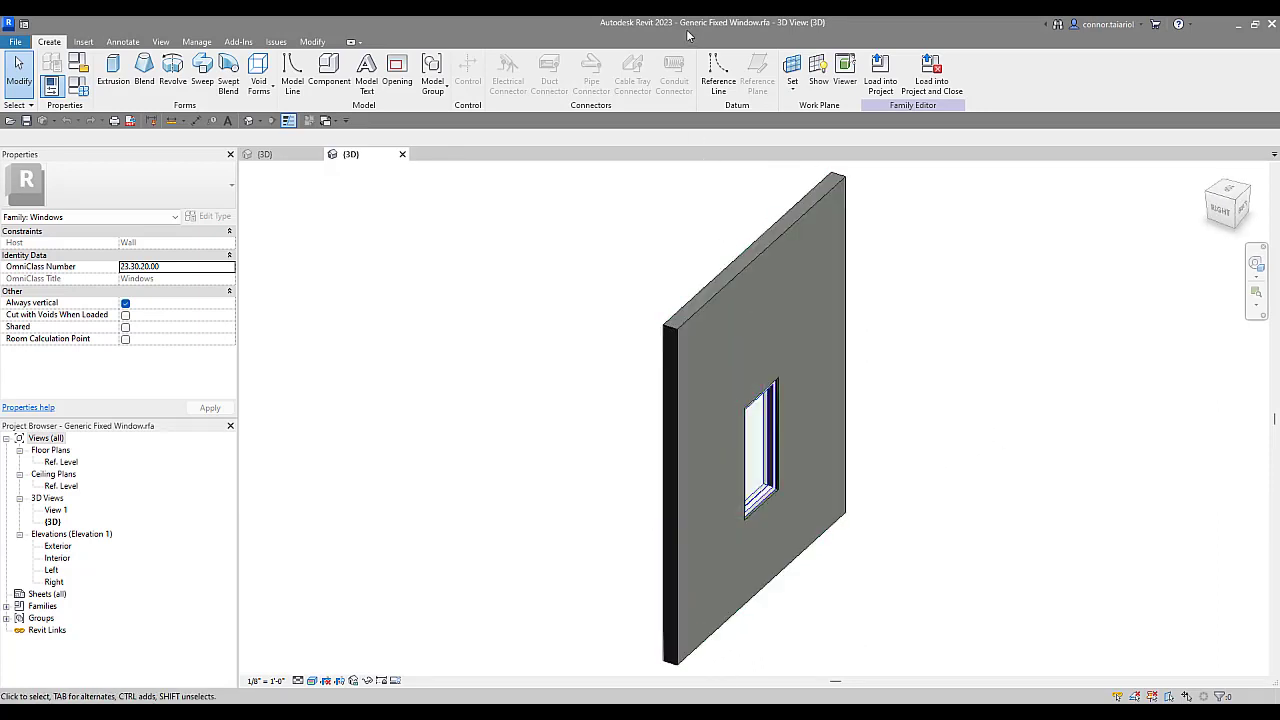
{"action": "middle_click_drag", "start_coordinate": [750, 455], "coordinate": [714, 449], "text": "shift"}
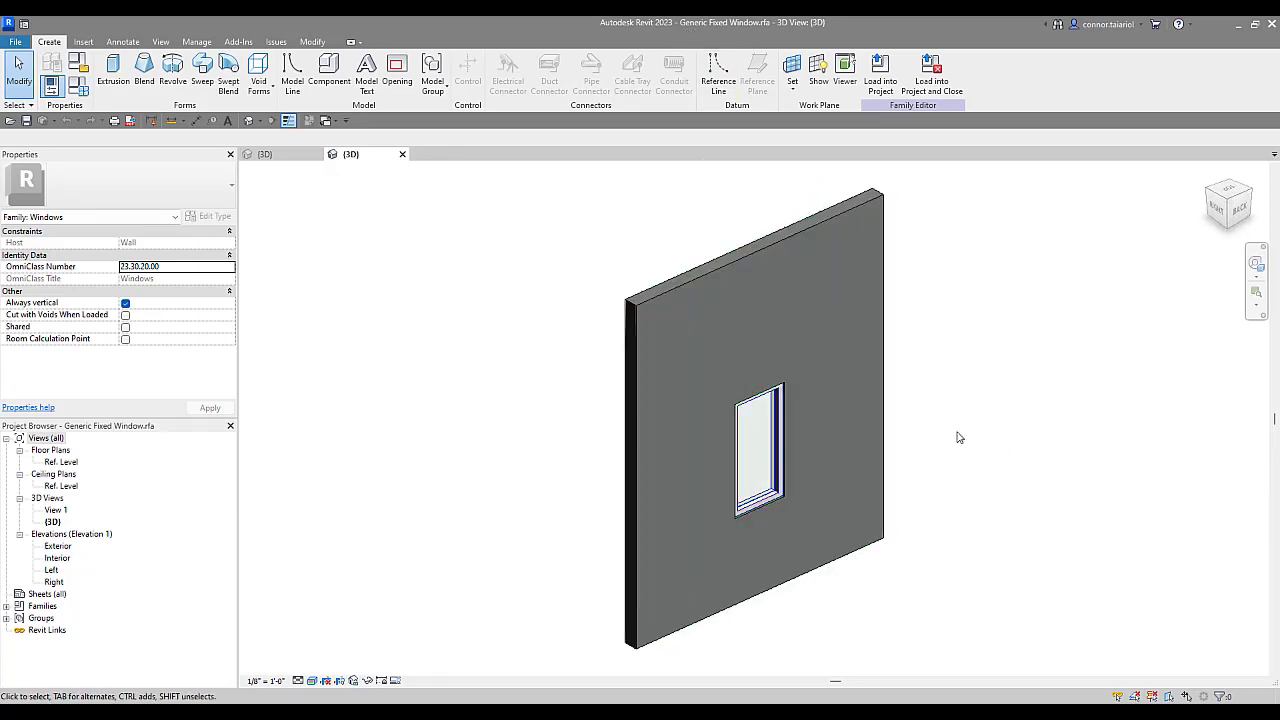
{"action": "left_click", "coordinate": [783, 477]}
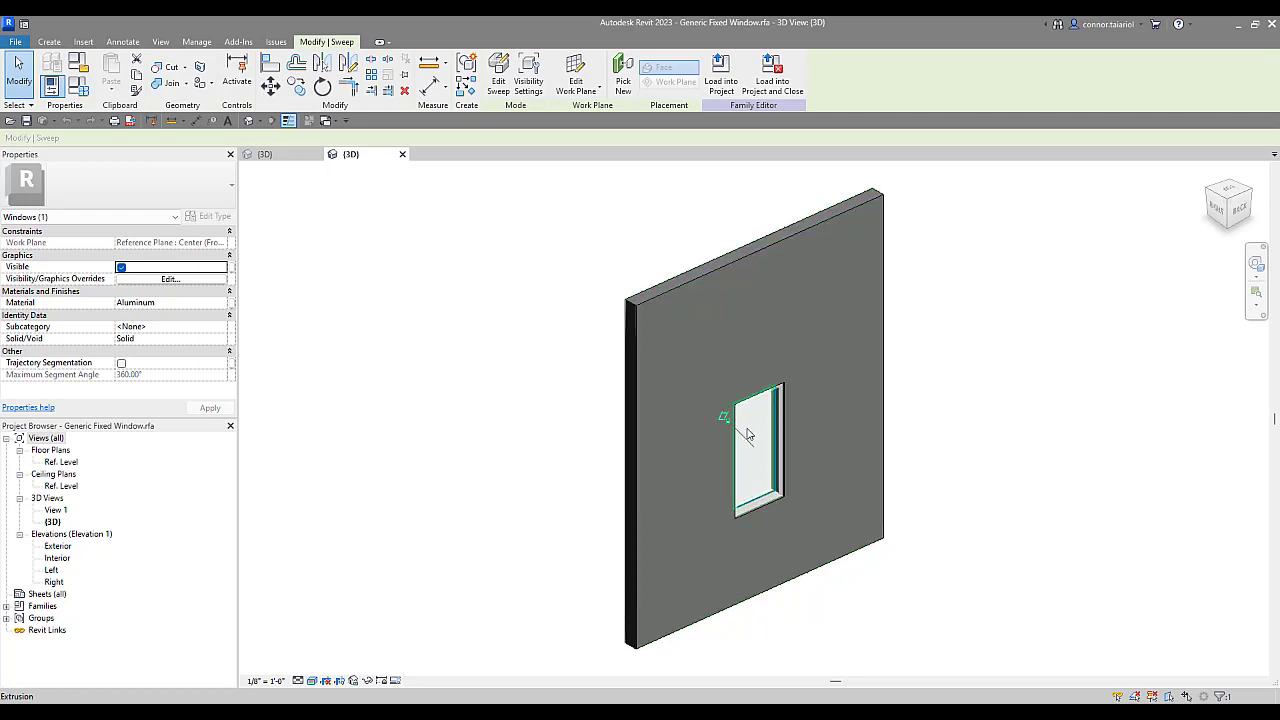
{"action": "middle_click_drag", "start_coordinate": [915, 466], "coordinate": [863, 451]}
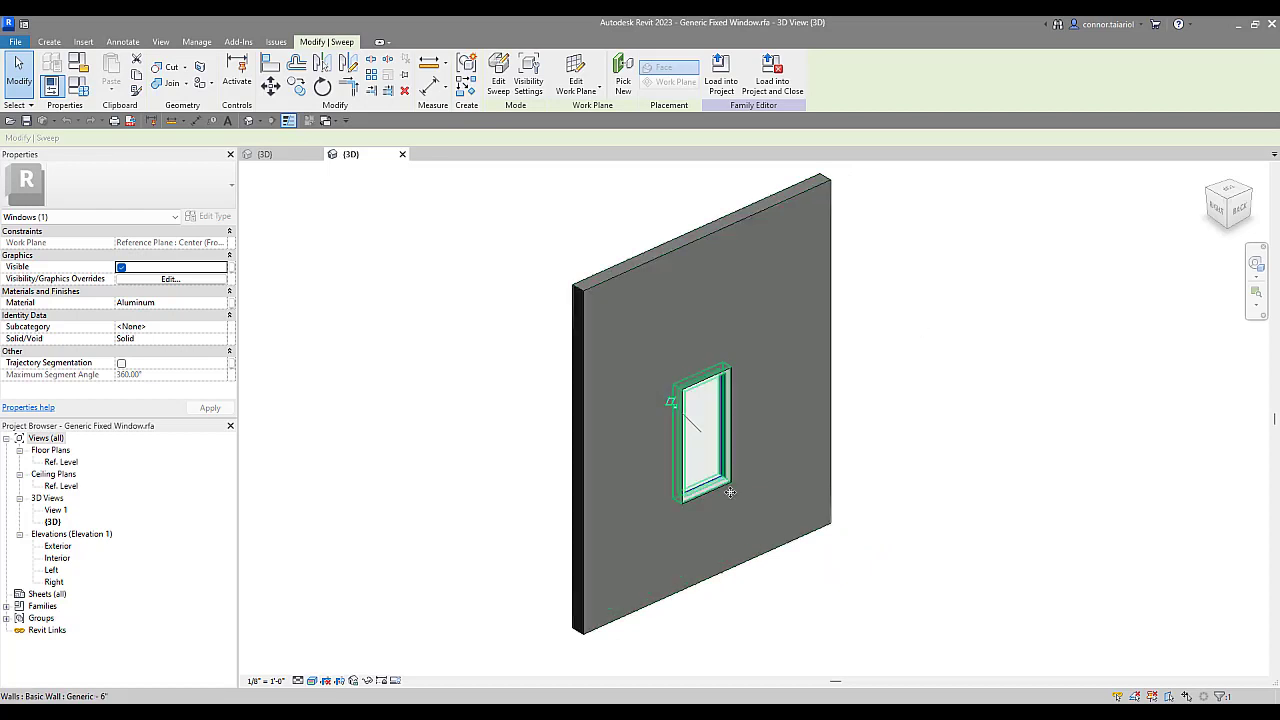
{"action": "left_click", "coordinate": [927, 393]}
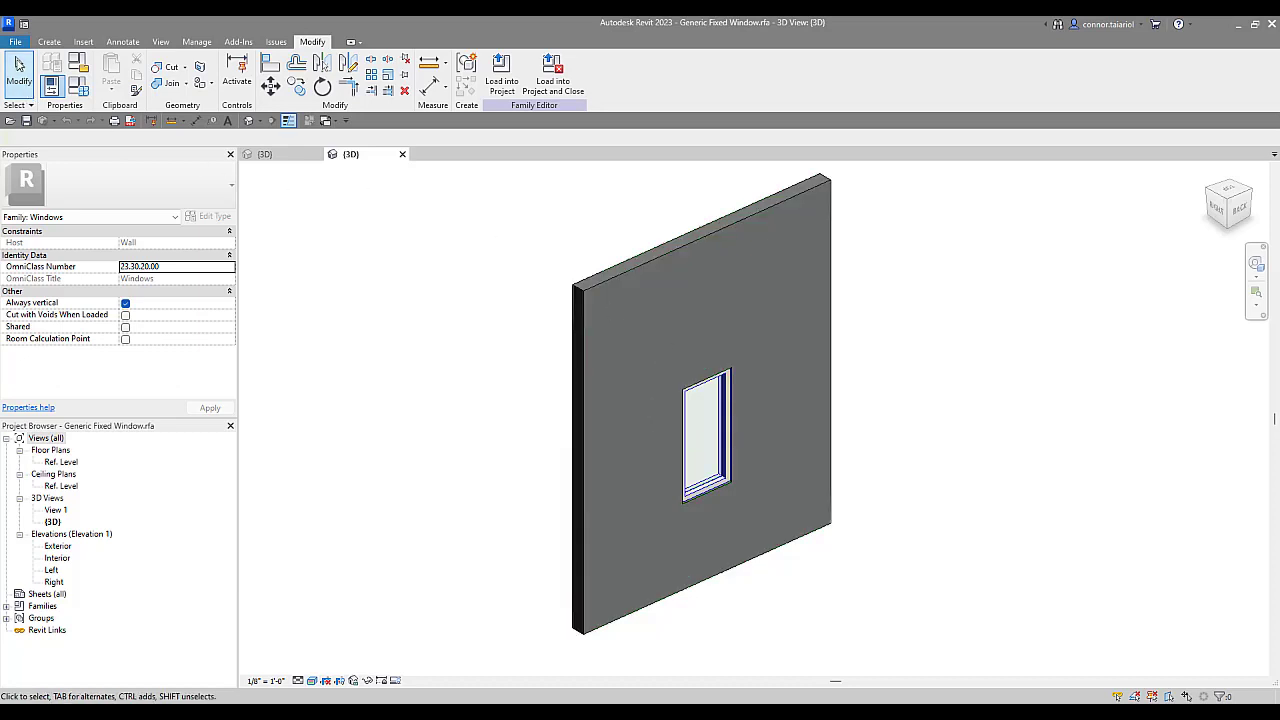
Export the family's types to Generic Fixed Window.txt in the Type Catalogue folder.
{"action": "left_click", "coordinate": [16, 42]}
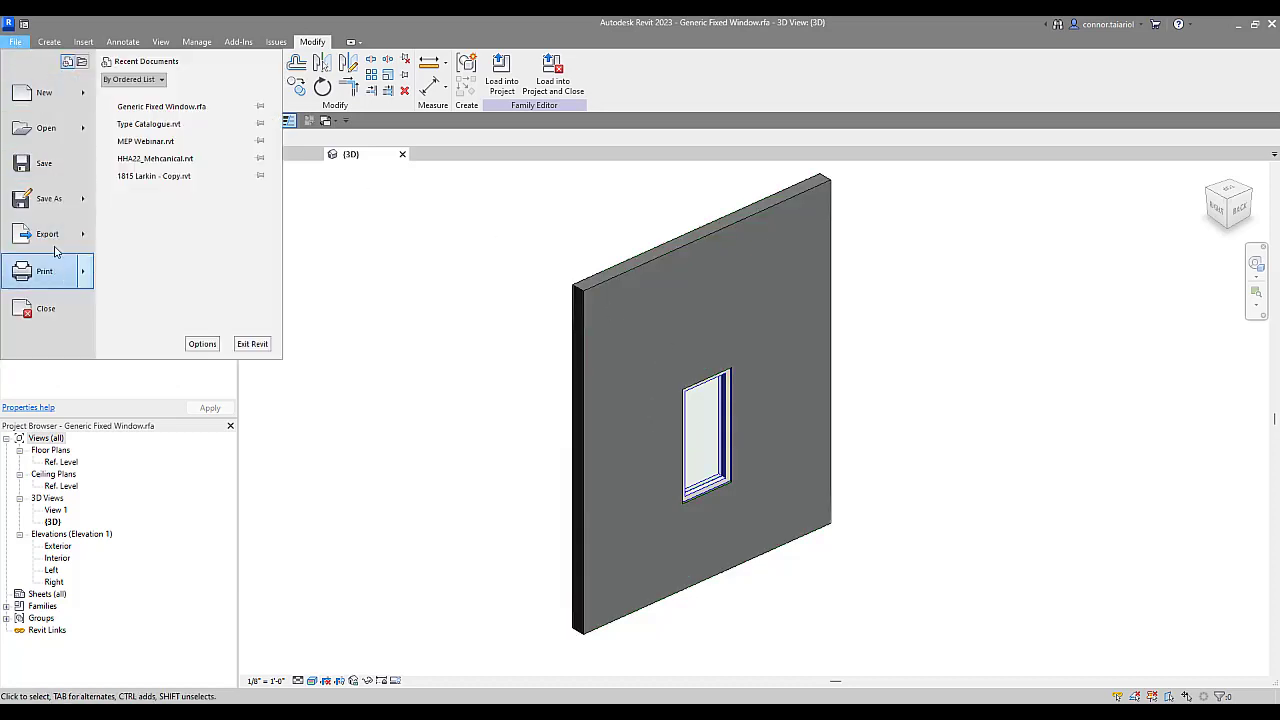
{"action": "mouse_move", "coordinate": [55, 238]}
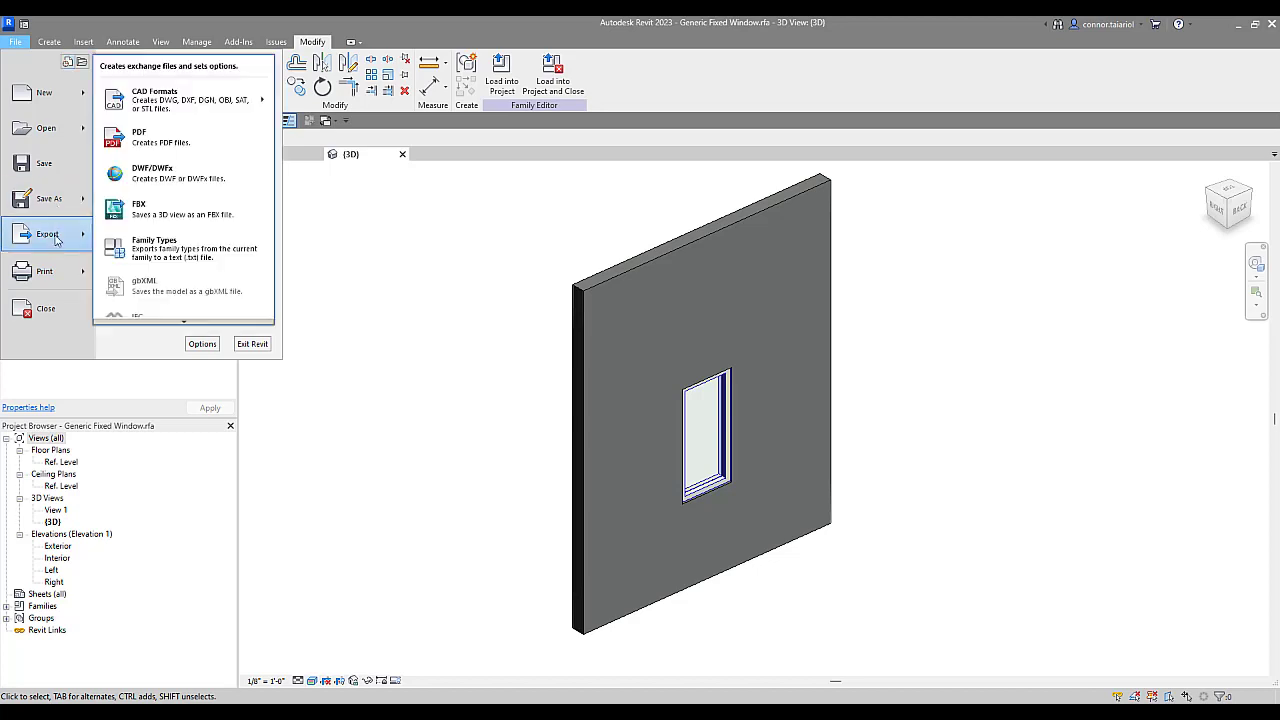
{"action": "left_click", "coordinate": [181, 251]}
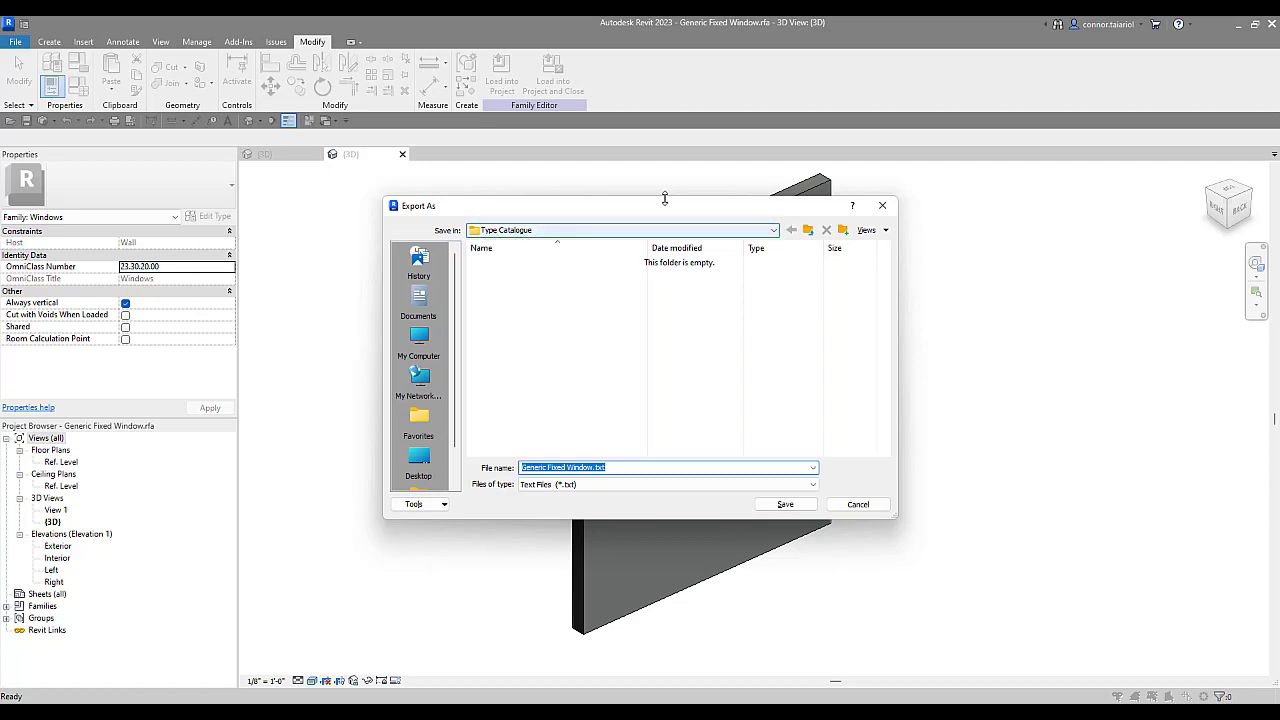
{"action": "left_click_drag", "start_coordinate": [670, 208], "coordinate": [697, 253]}
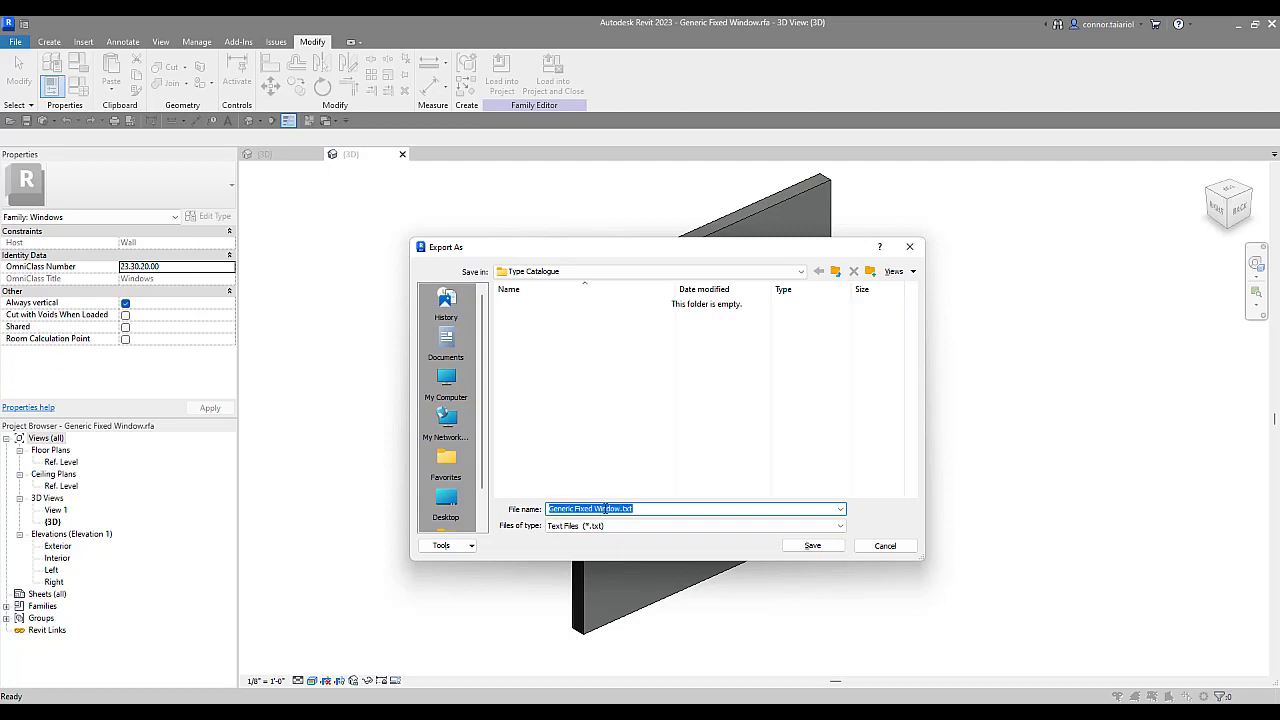
{"action": "left_click", "coordinate": [812, 547]}
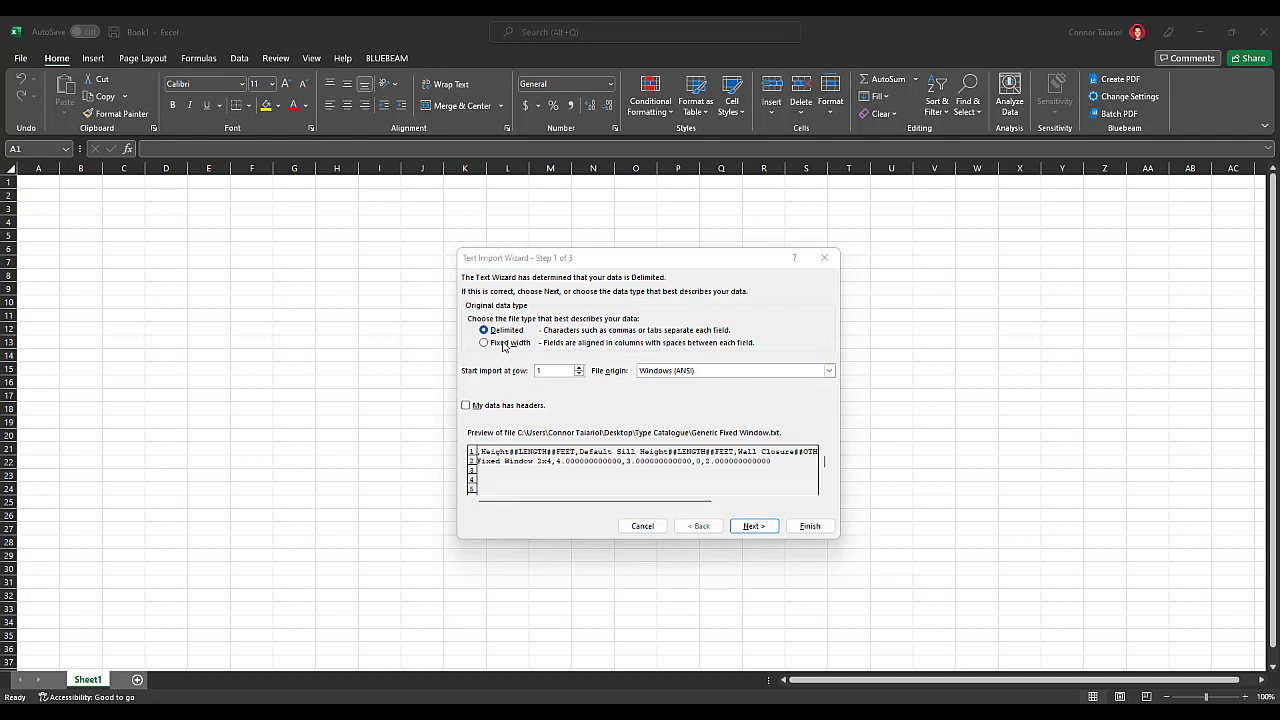
Import the text file into Excel as comma-delimited columns.
{"action": "left_click", "coordinate": [758, 528]}
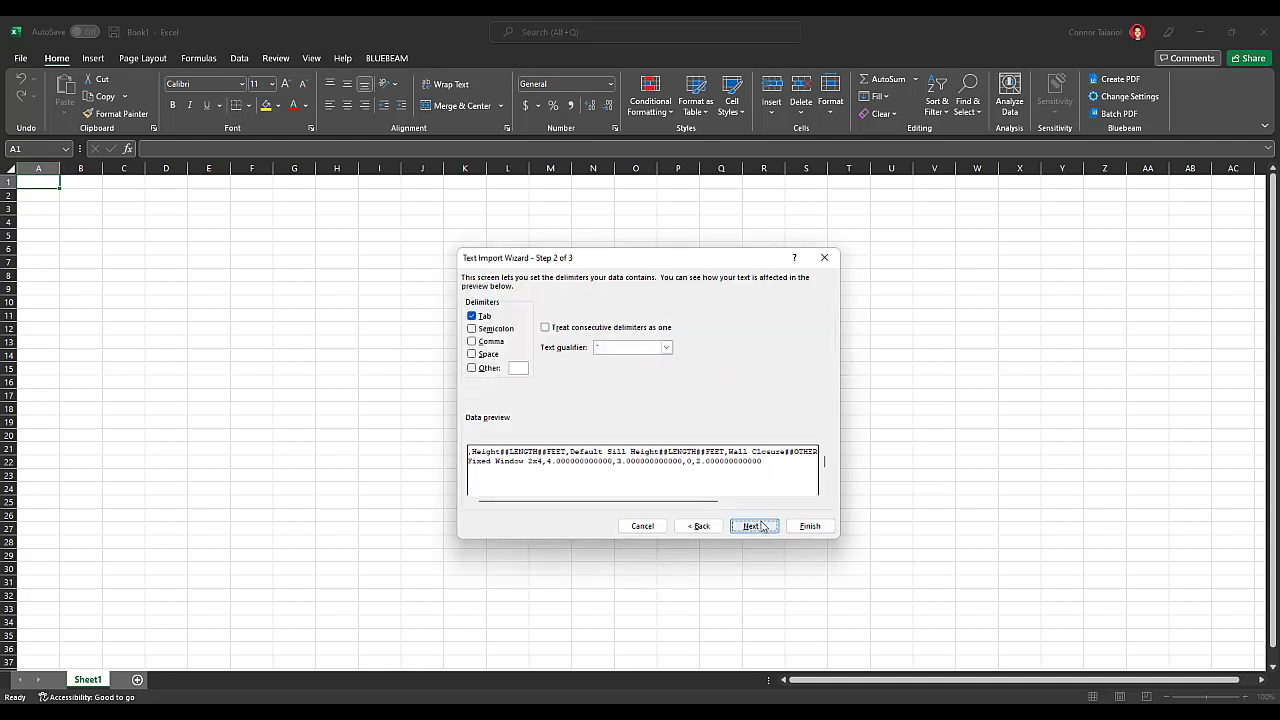
{"action": "left_click", "coordinate": [472, 341]}
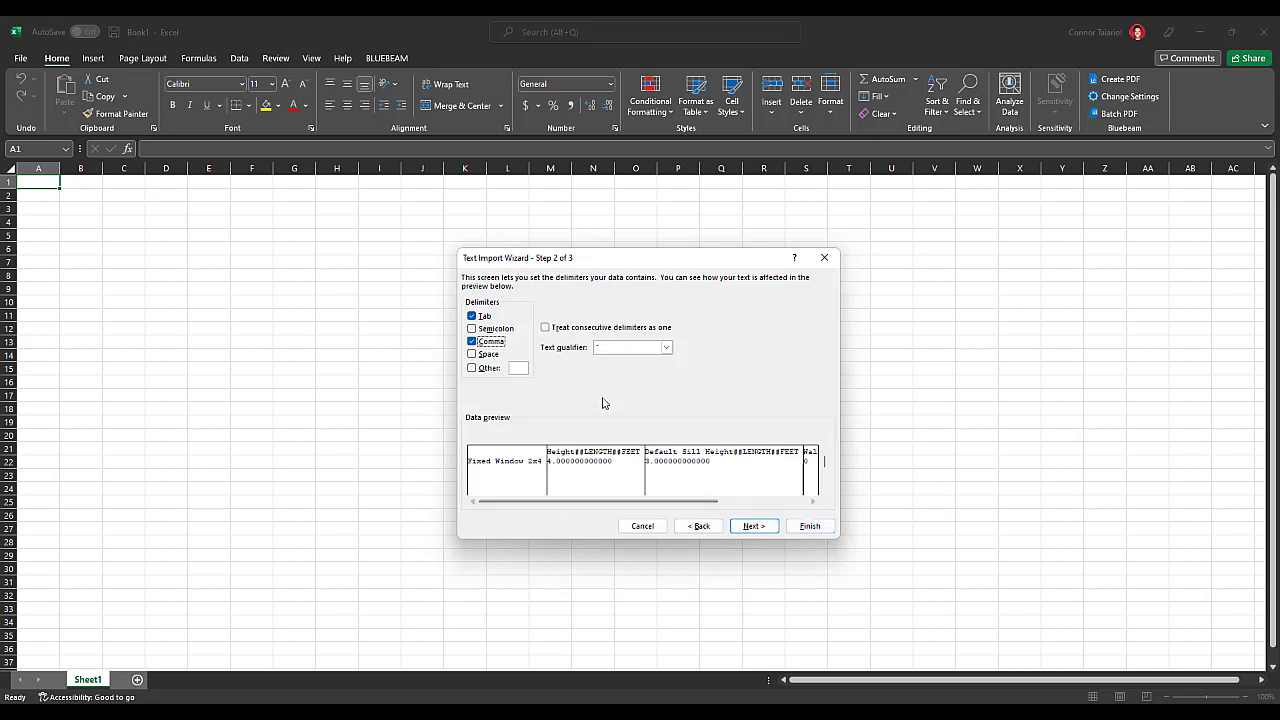
{"action": "left_click", "coordinate": [754, 530]}
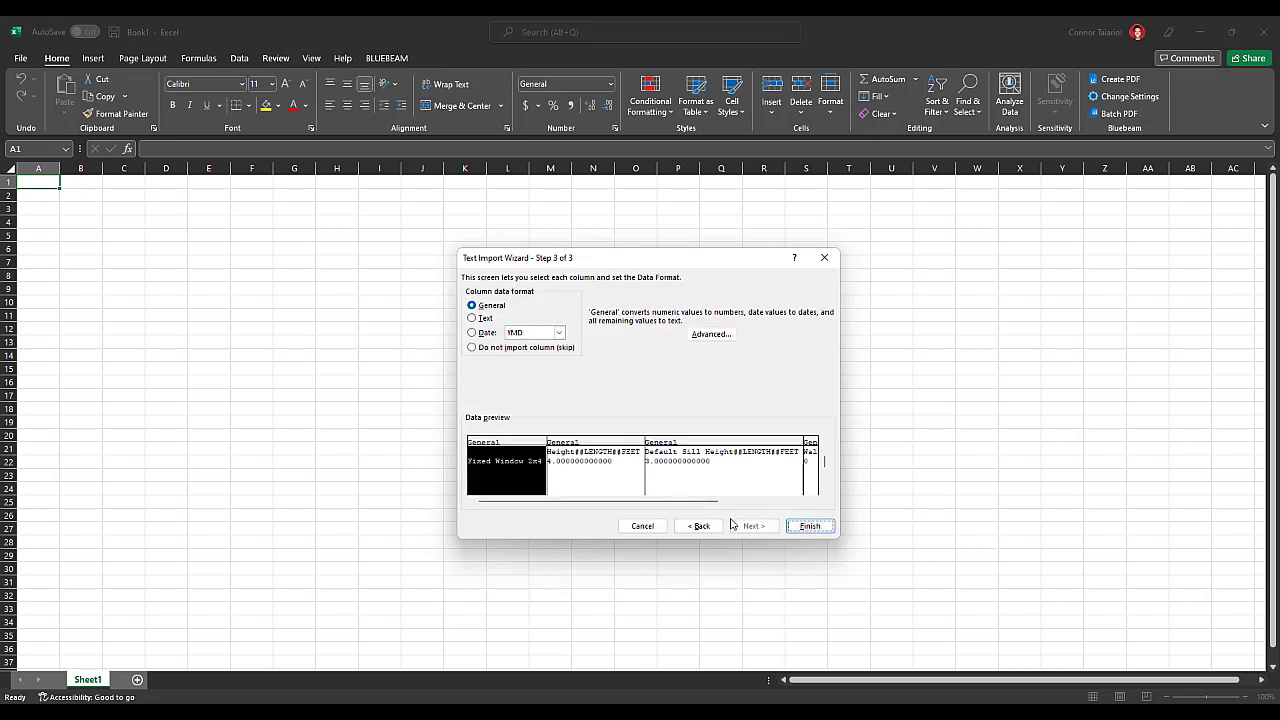
{"action": "left_click", "coordinate": [812, 527]}
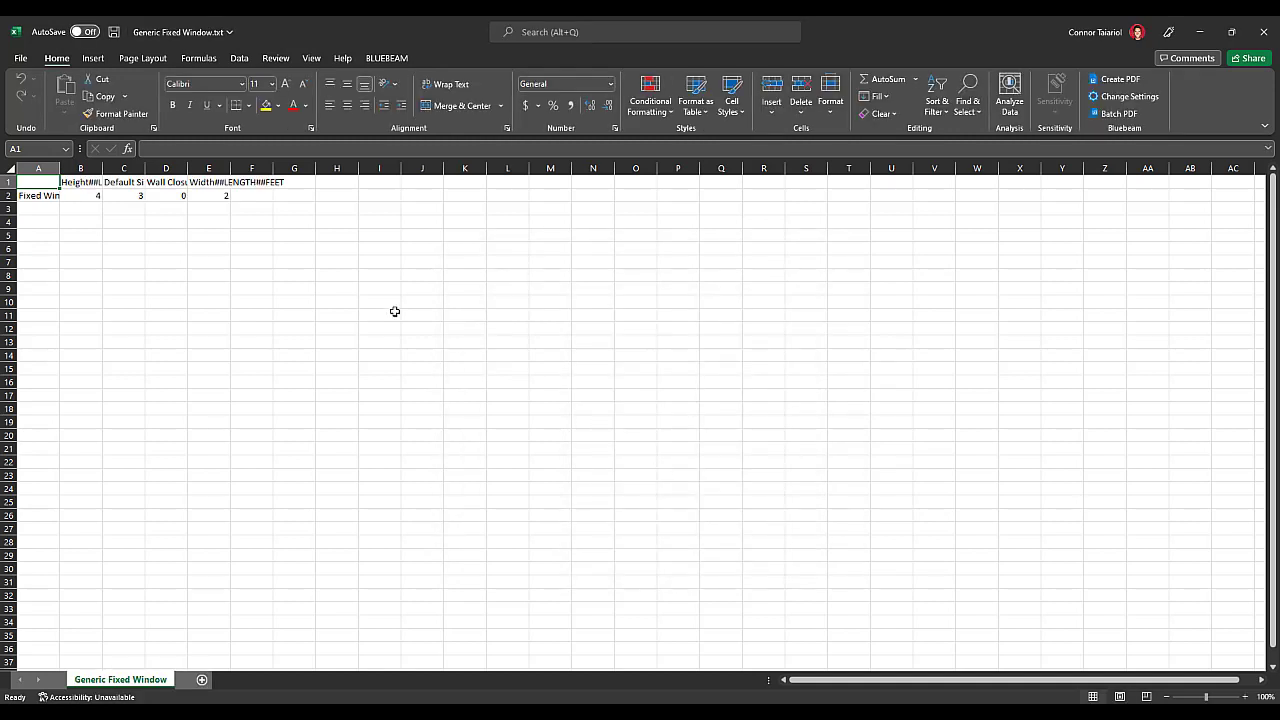
Autofit columns A through E to their headers and type names.
{"action": "double_click", "coordinate": [102, 165]}
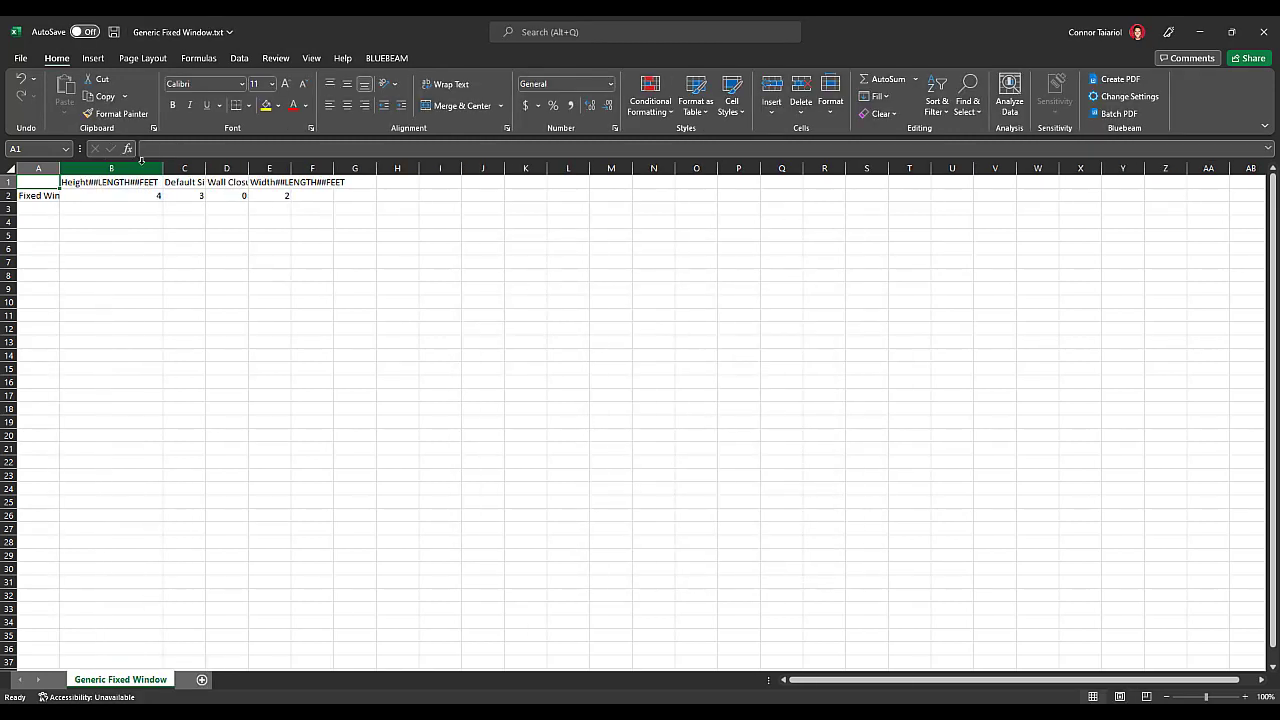
{"action": "double_click", "coordinate": [60, 168]}
{"action": "double_click", "coordinate": [245, 167]}
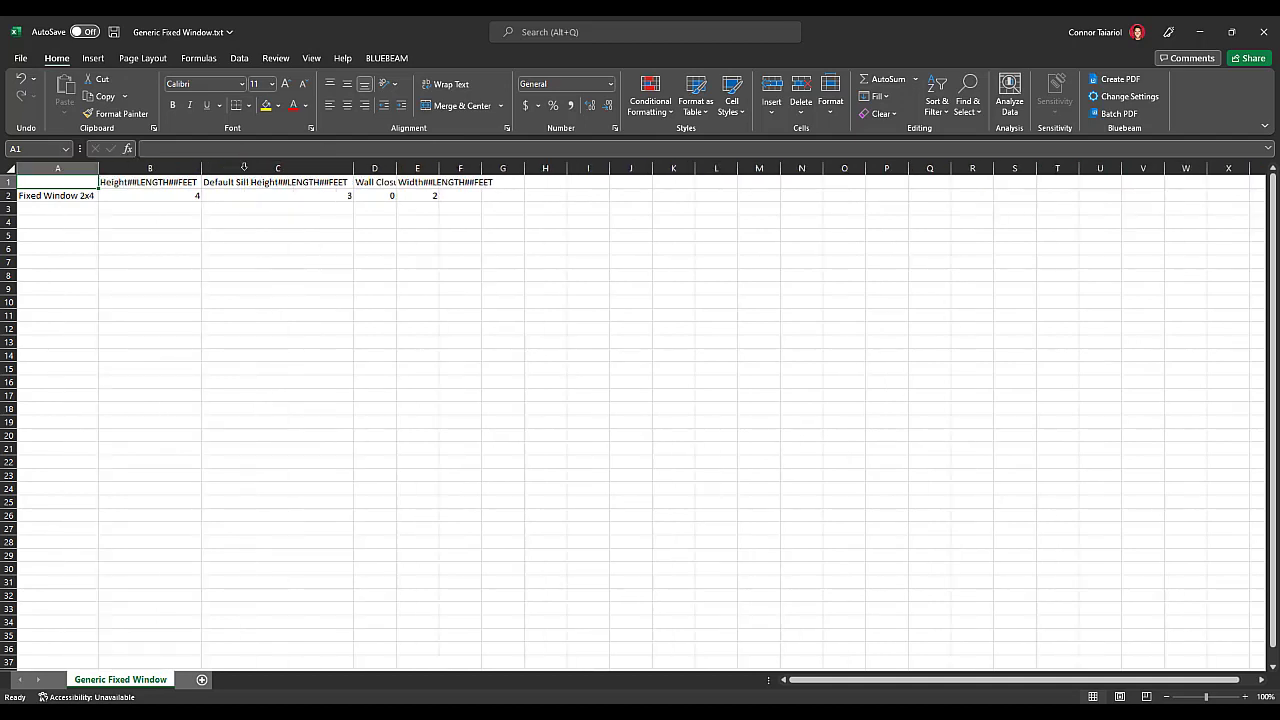
{"action": "left_click", "coordinate": [245, 167]}
{"action": "double_click", "coordinate": [396, 168]}
{"action": "double_click", "coordinate": [503, 168]}
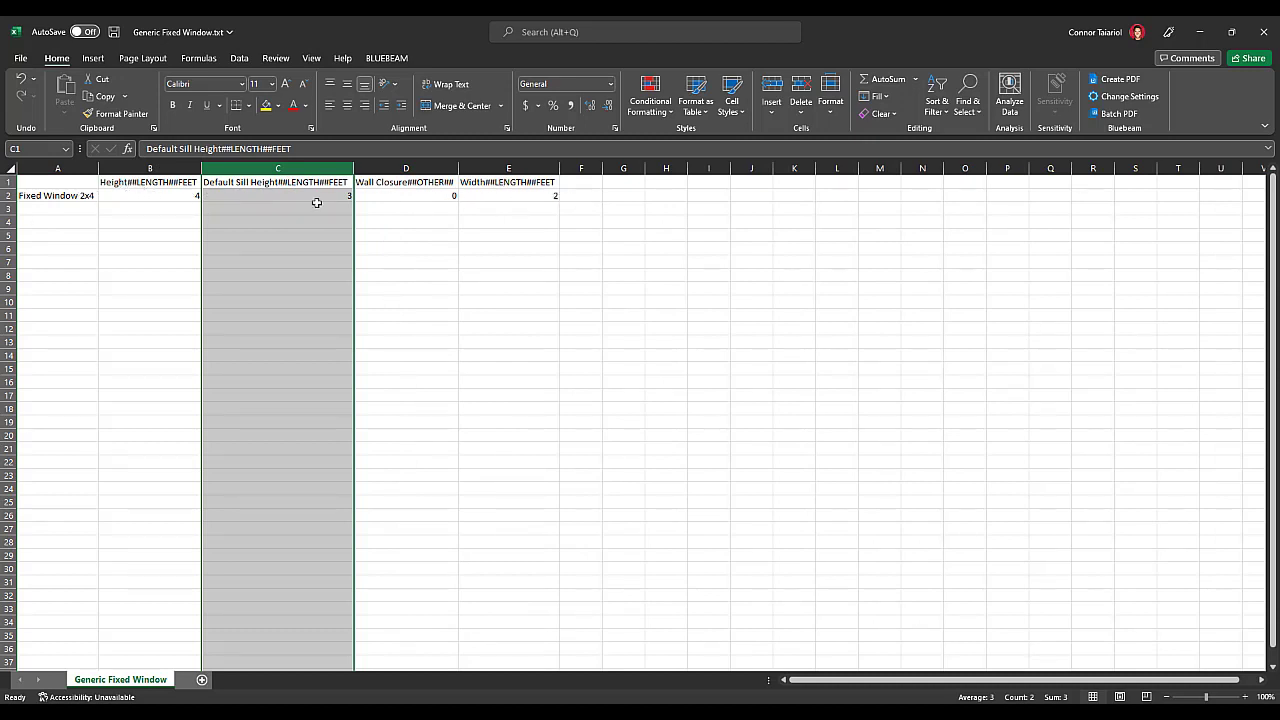
Fill the names down to Fixed Window 2x8, copy them to A7, and retype A7 as Fixed Window 3x4.
{"action": "left_click", "coordinate": [77, 209]}
{"action": "left_click", "coordinate": [80, 195]}
{"action": "left_click_drag", "start_coordinate": [98, 202], "coordinate": [96, 259]}
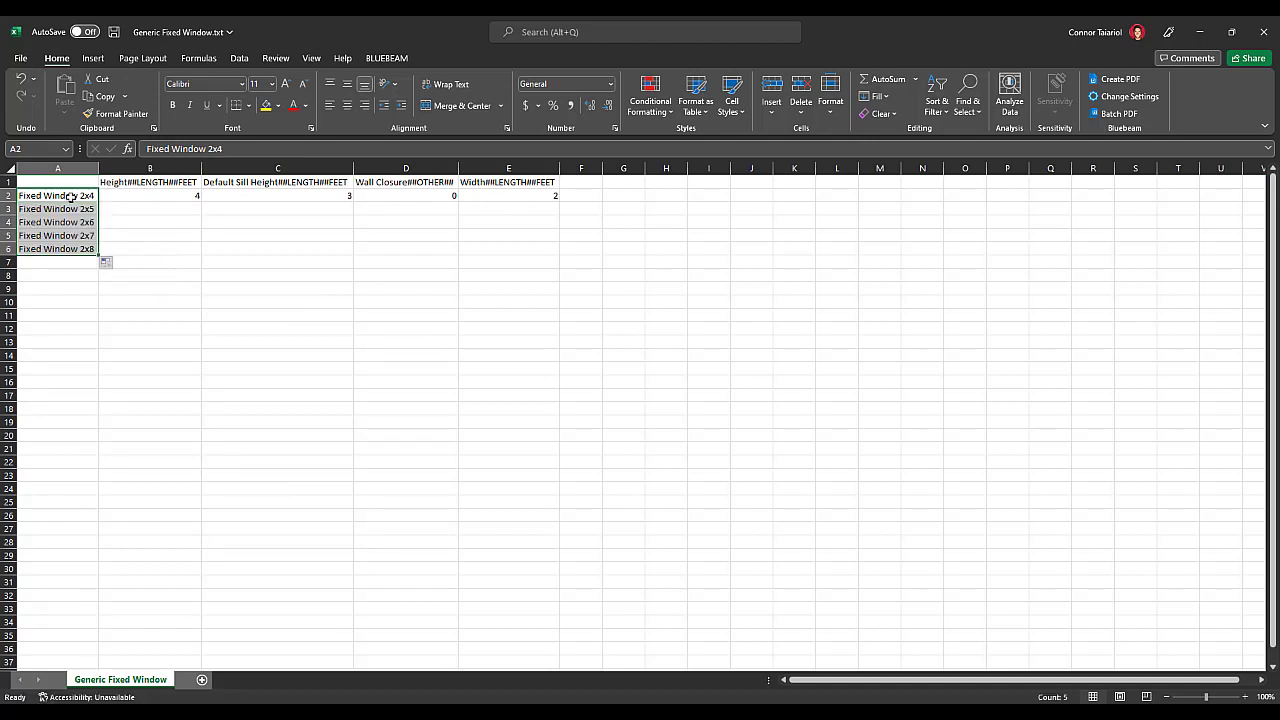
{"action": "key", "text": "ctrl+c"}
{"action": "left_click", "coordinate": [70, 261]}
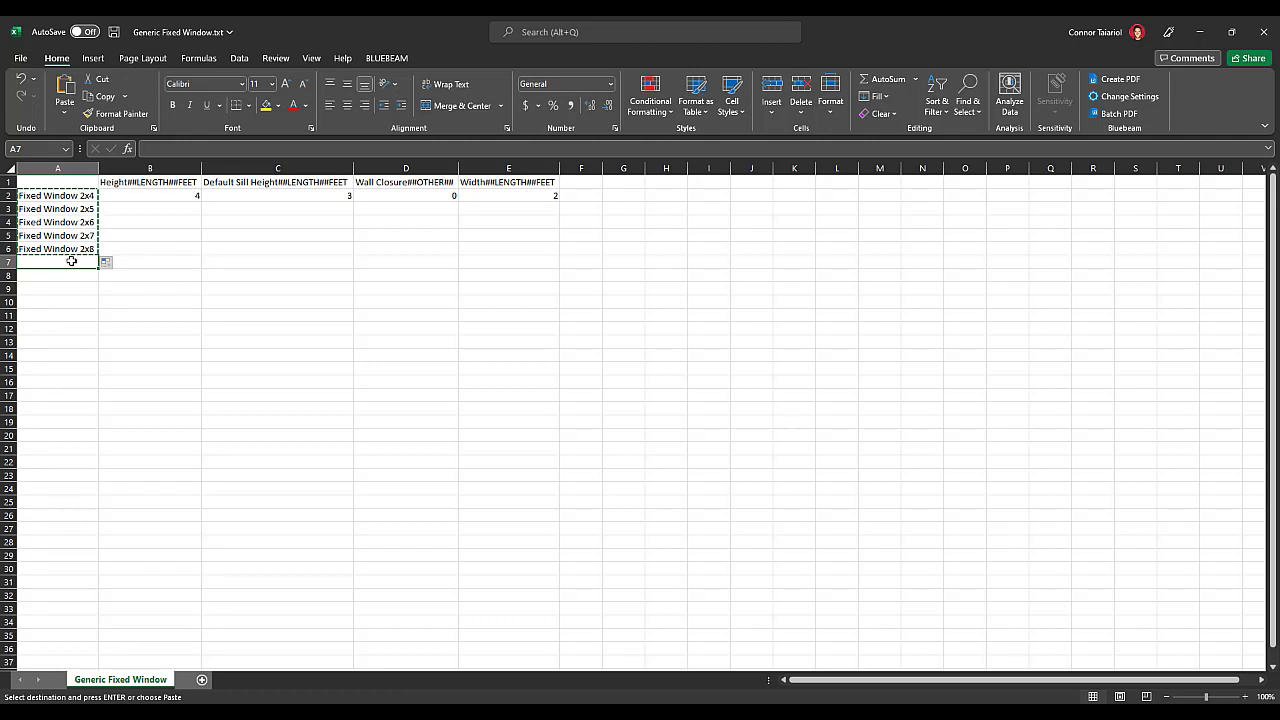
{"action": "key", "text": "ctrl+v"}
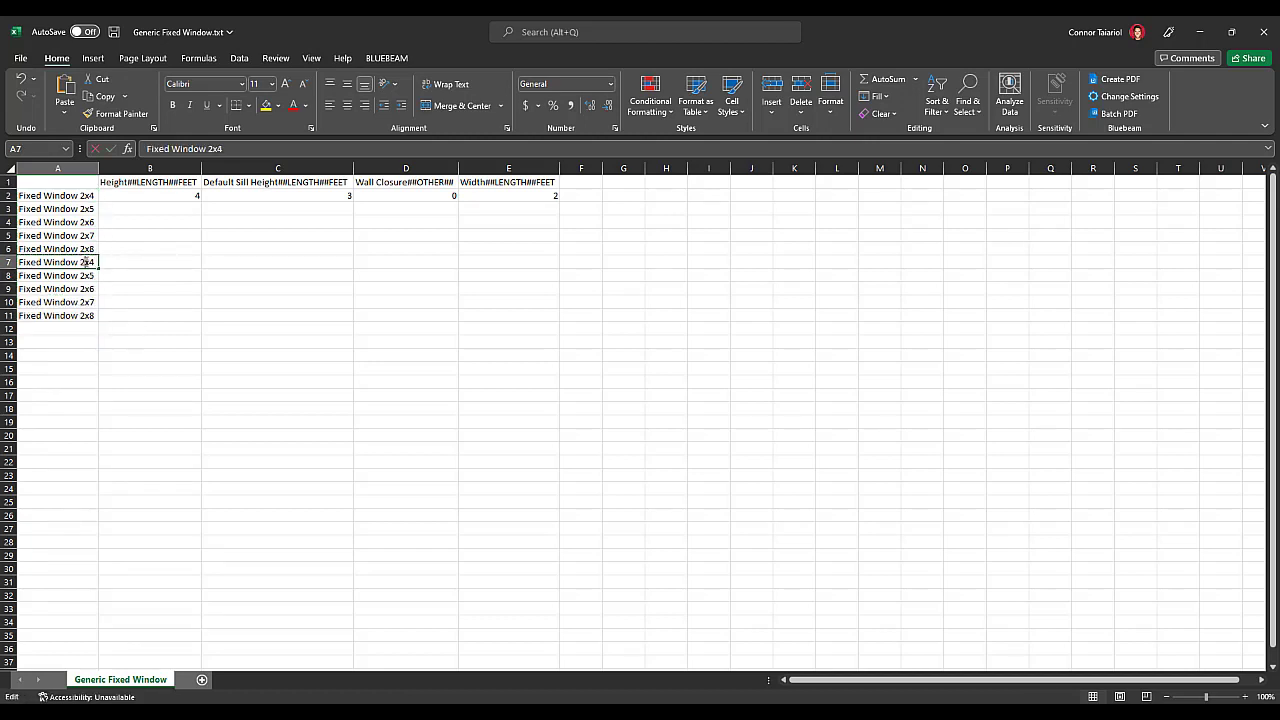
{"action": "double_click", "coordinate": [90, 261]}
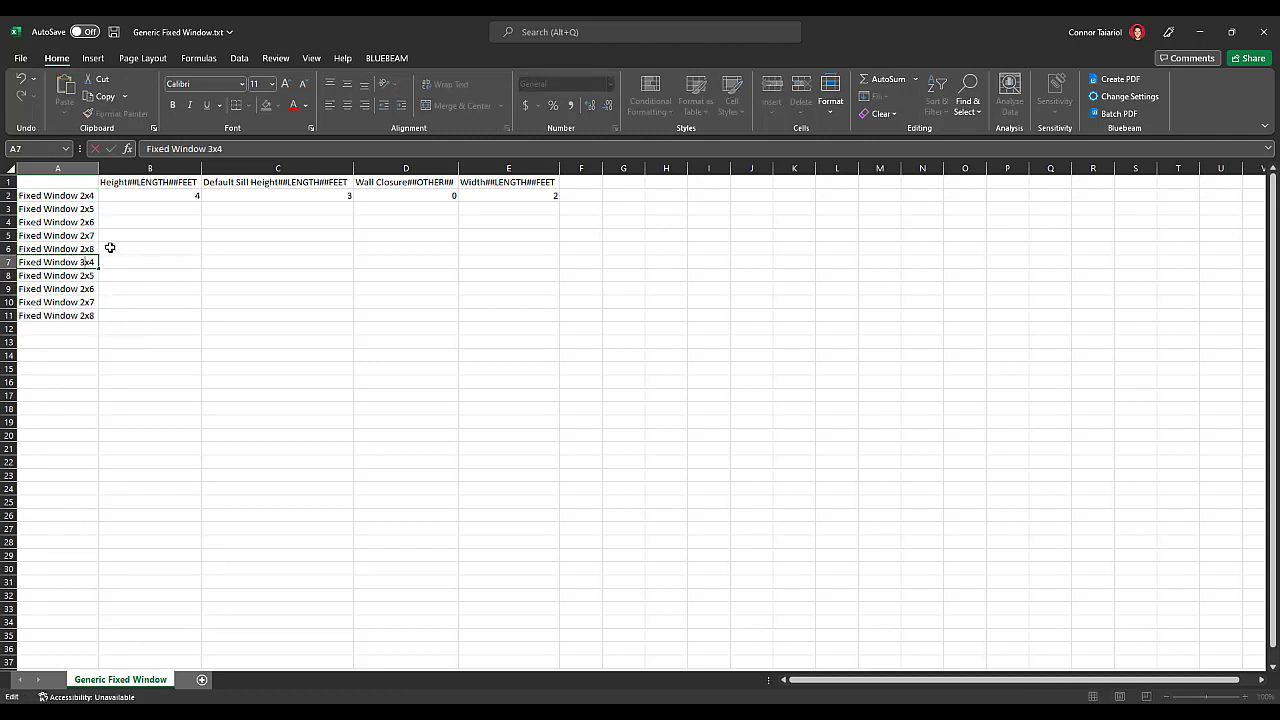
{"action": "left_click", "coordinate": [148, 259]}
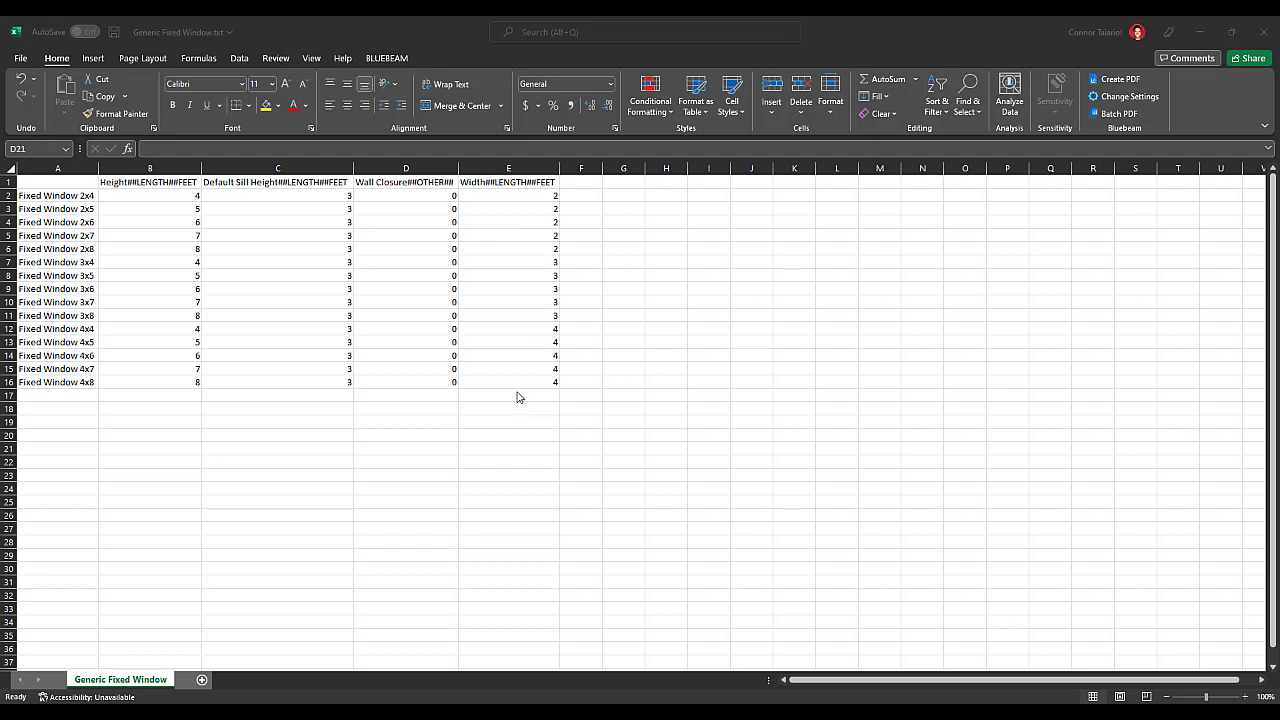
Save the catalogue as Generic Fixed Window.csv in CSV (MS-DOS) format and leave Excel.
{"action": "left_click", "coordinate": [20, 58]}
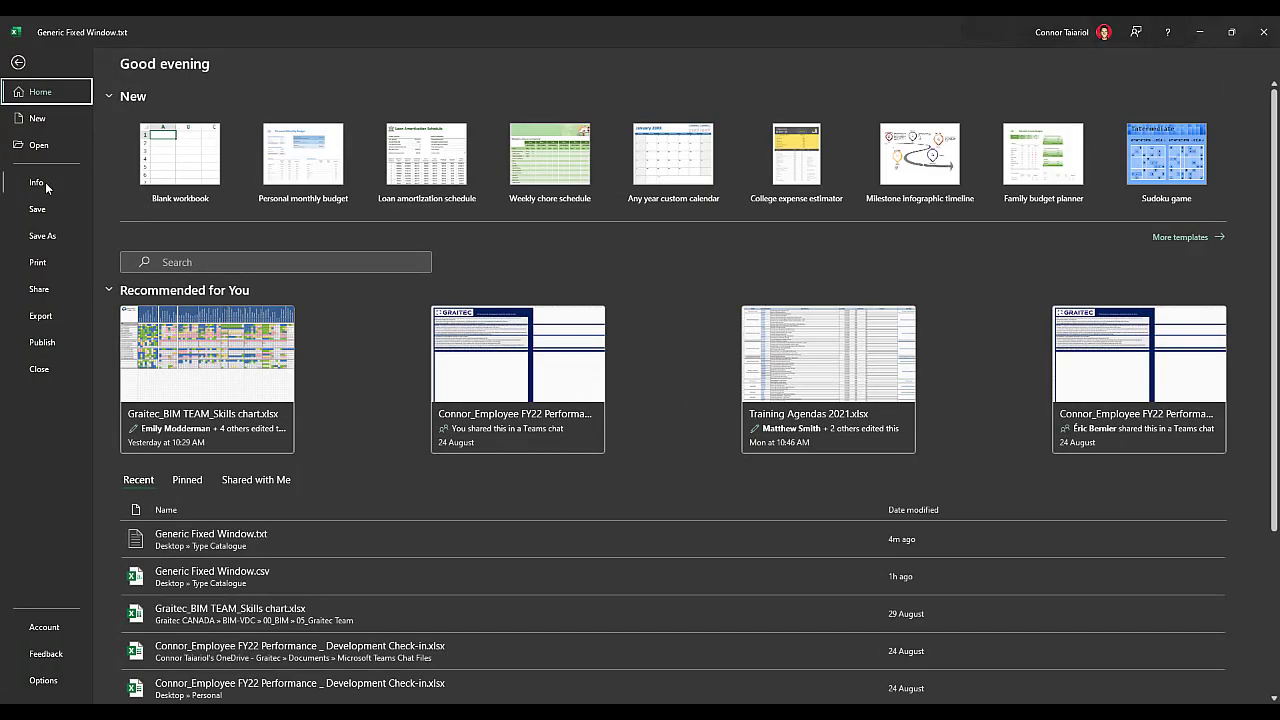
{"action": "left_click", "coordinate": [43, 235]}
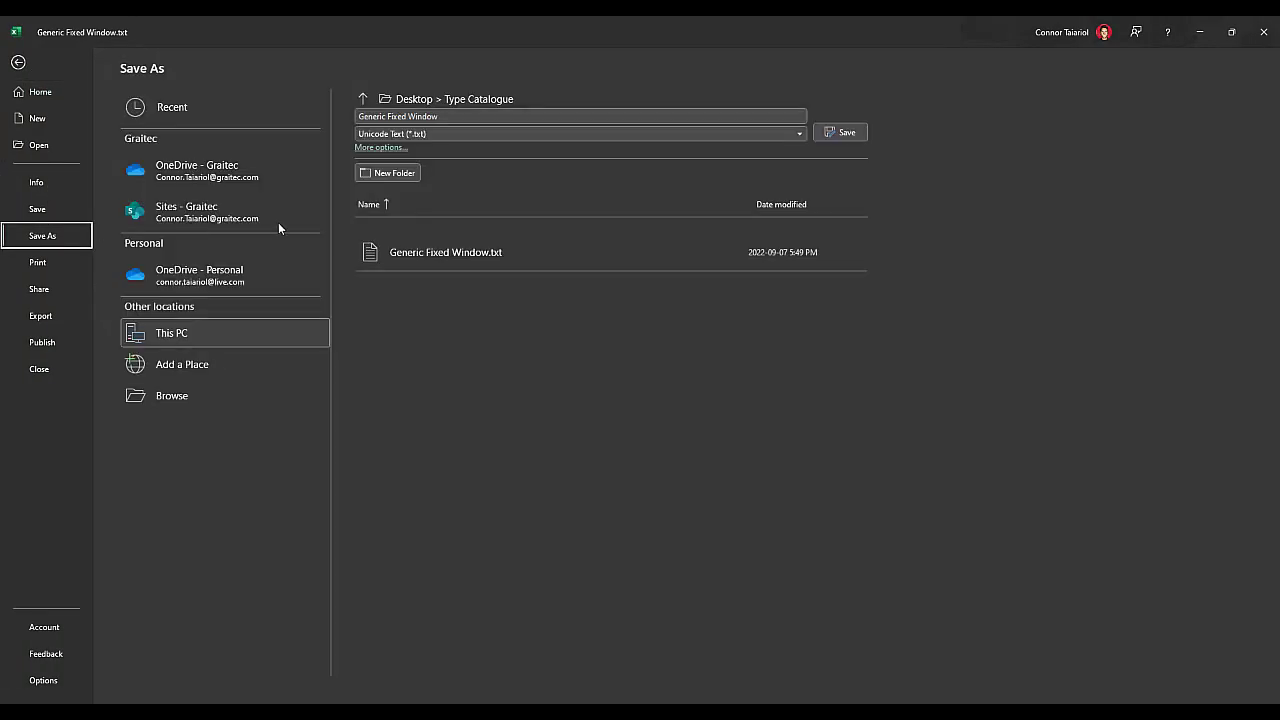
{"action": "left_click", "coordinate": [432, 134]}
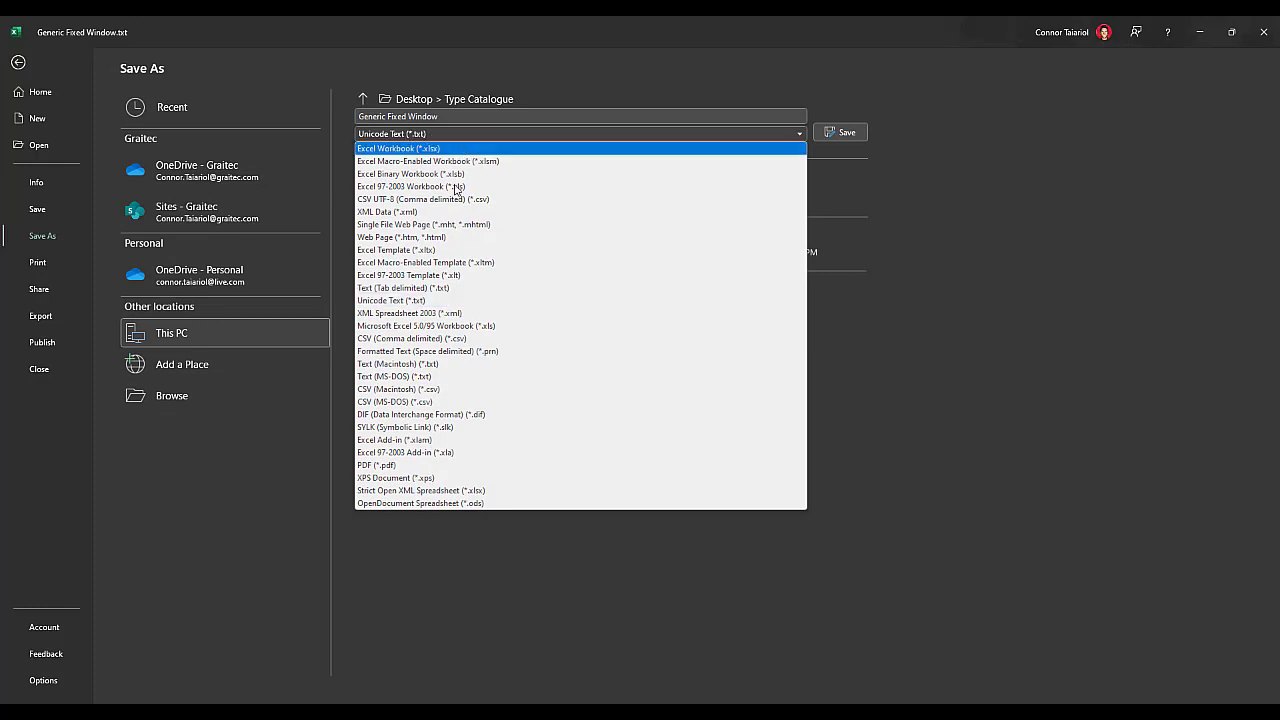
{"action": "left_click", "coordinate": [402, 402]}
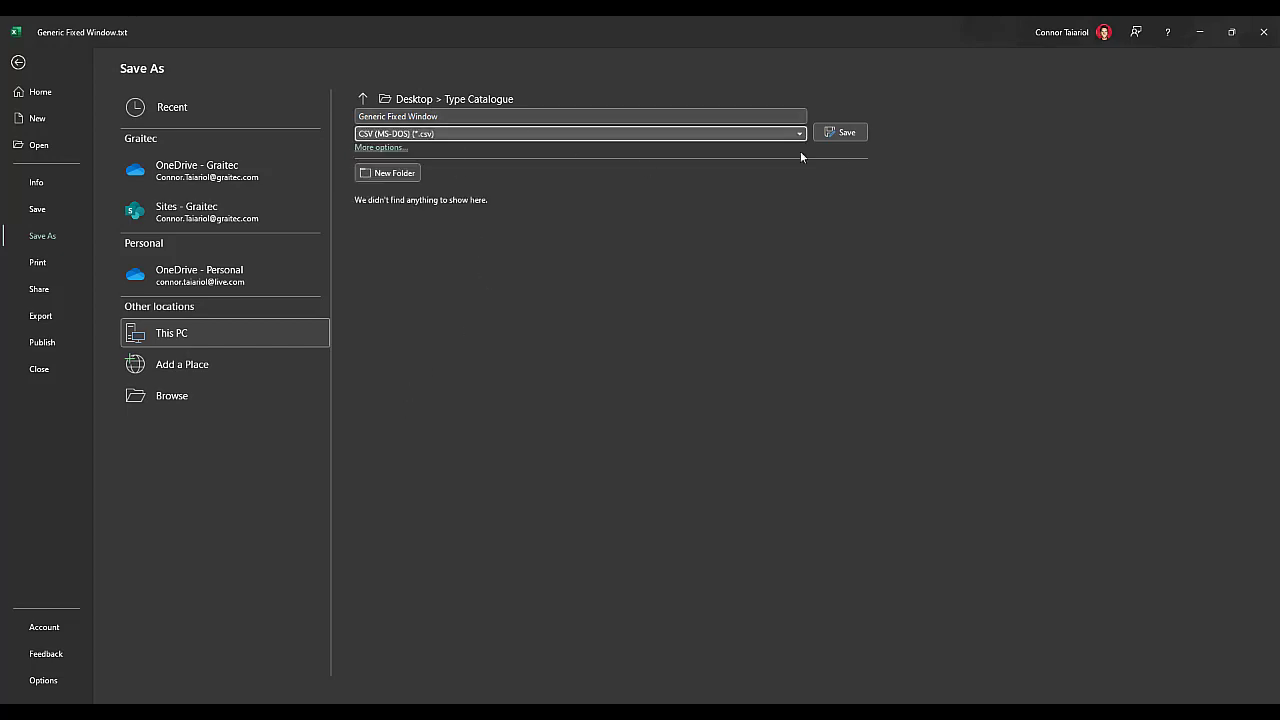
{"action": "left_click", "coordinate": [828, 132]}
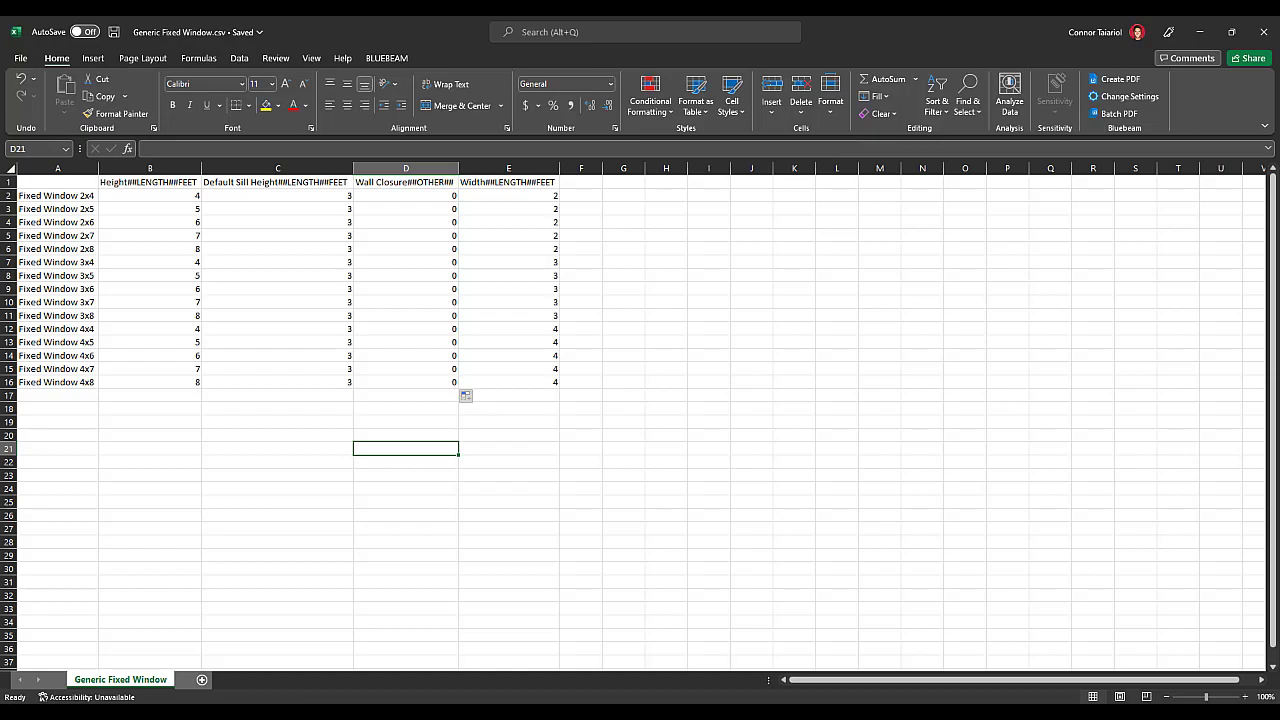
{"action": "key", "text": "alt+F4"}
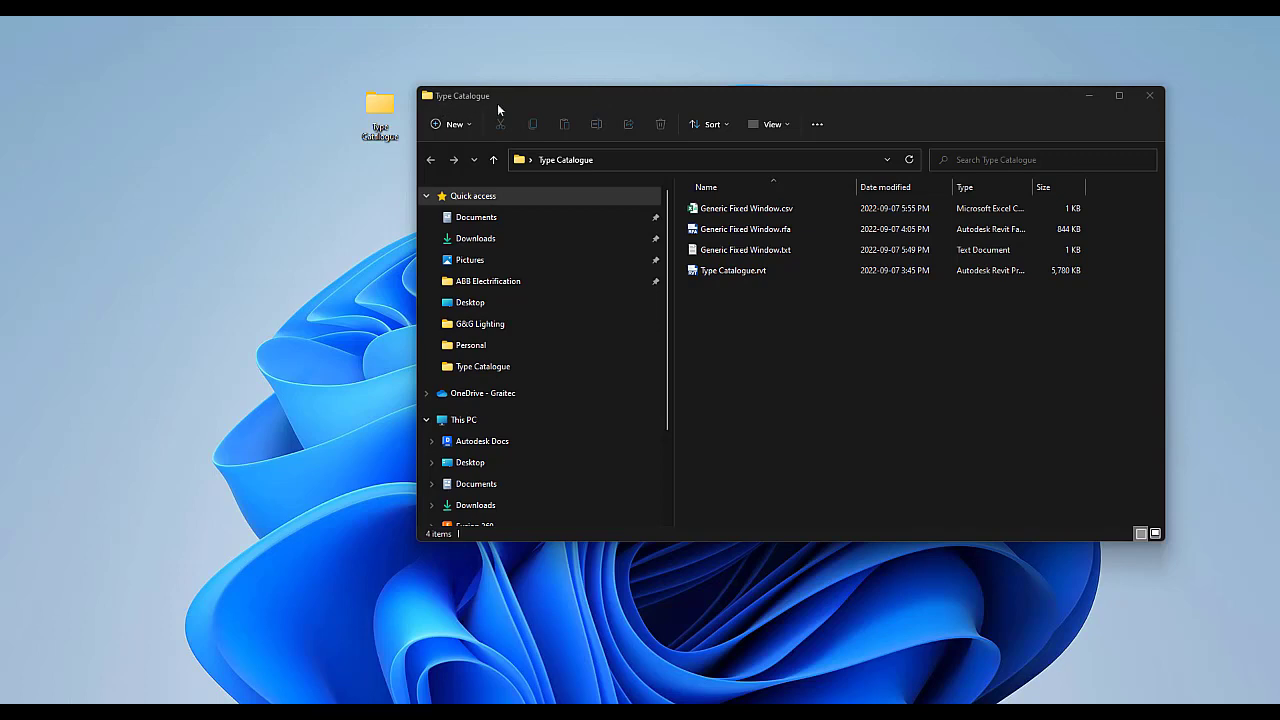
Delete the old Generic Fixed Window.txt and rename the CSV to .txt, retrying when the file is in use.
{"action": "left_click", "coordinate": [736, 253]}
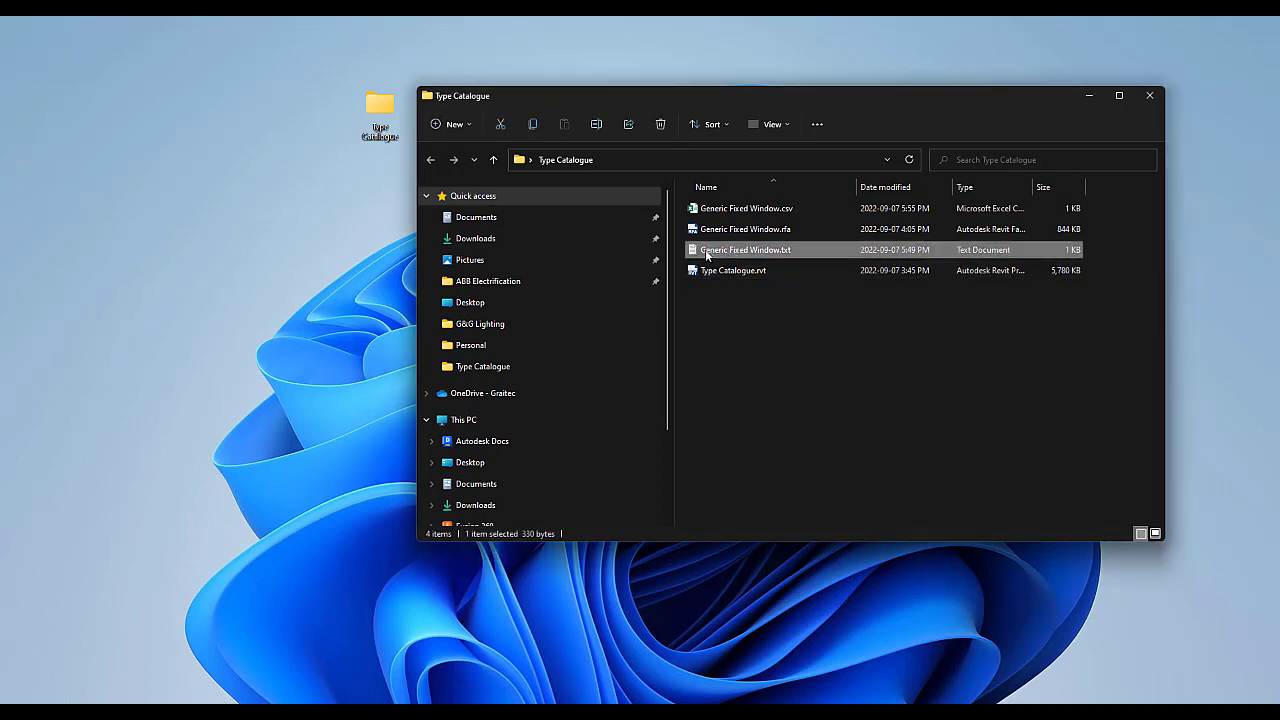
{"action": "key", "text": "Delete"}
{"action": "left_click", "coordinate": [780, 211]}
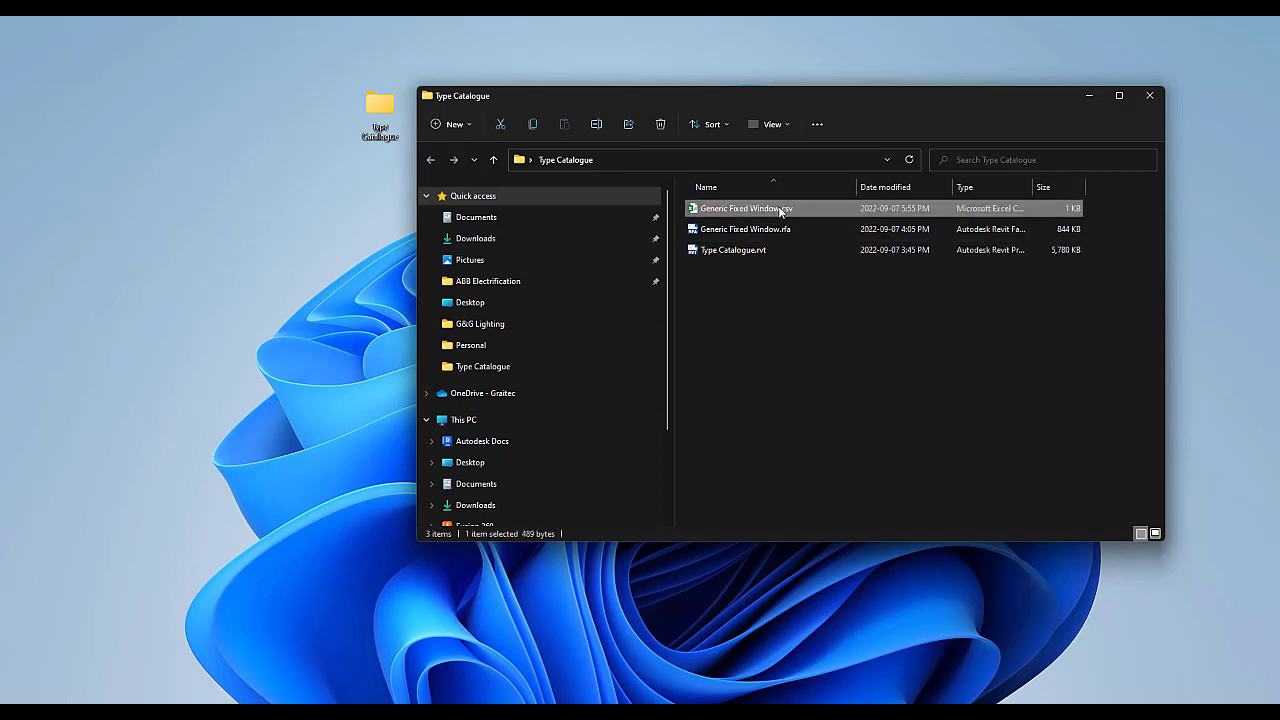
{"action": "right_click", "coordinate": [782, 211]}
{"action": "left_click", "coordinate": [853, 225]}
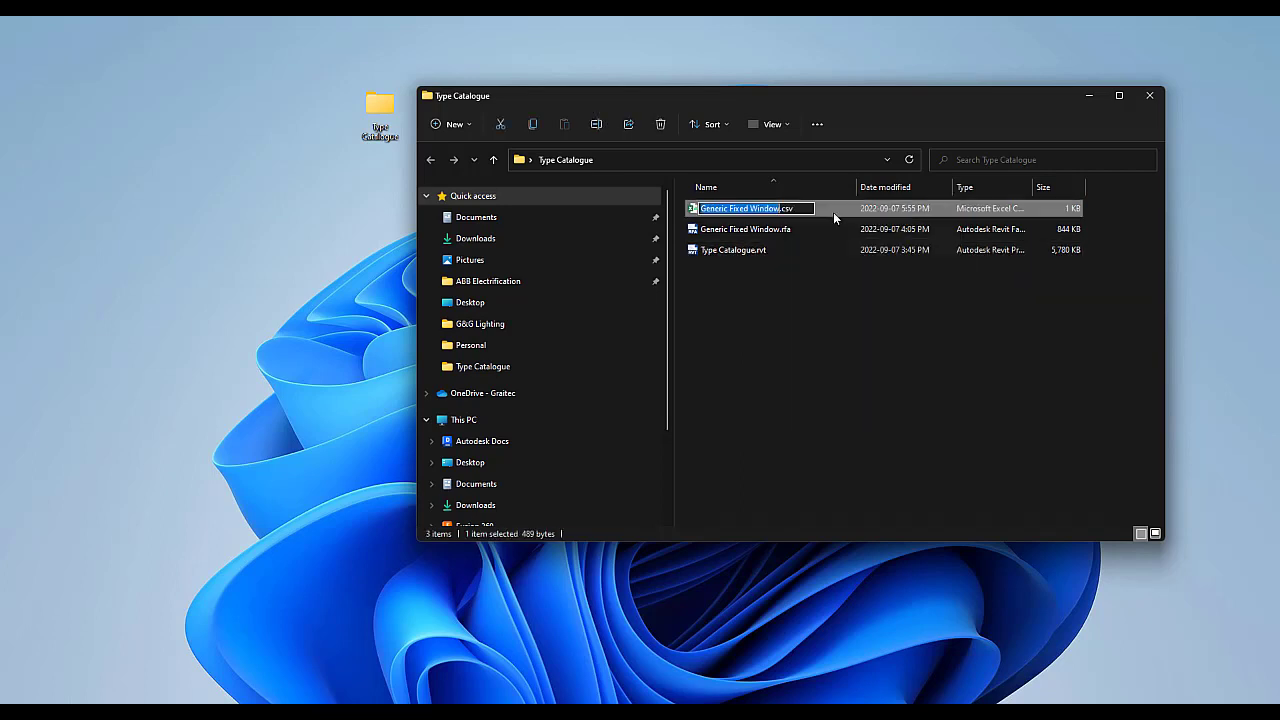
{"action": "key", "text": "End"}
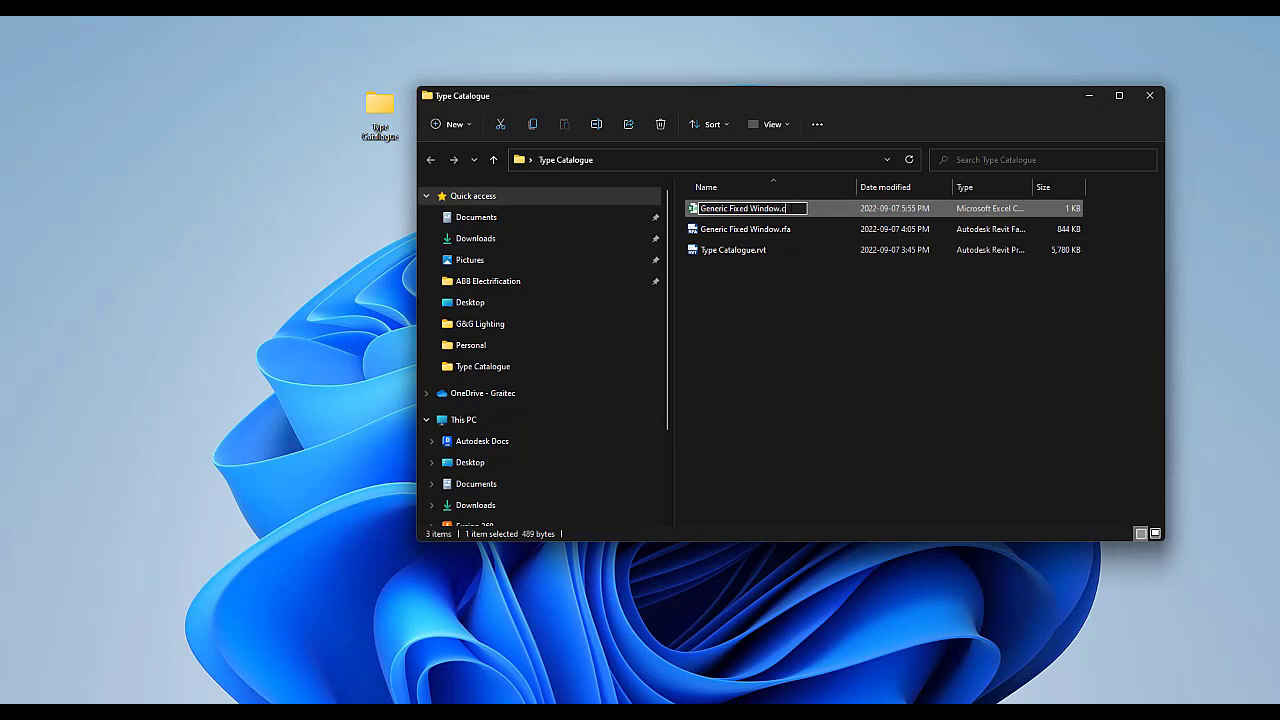
{"action": "type", "text": "txt"}
{"action": "key", "text": "Return"}
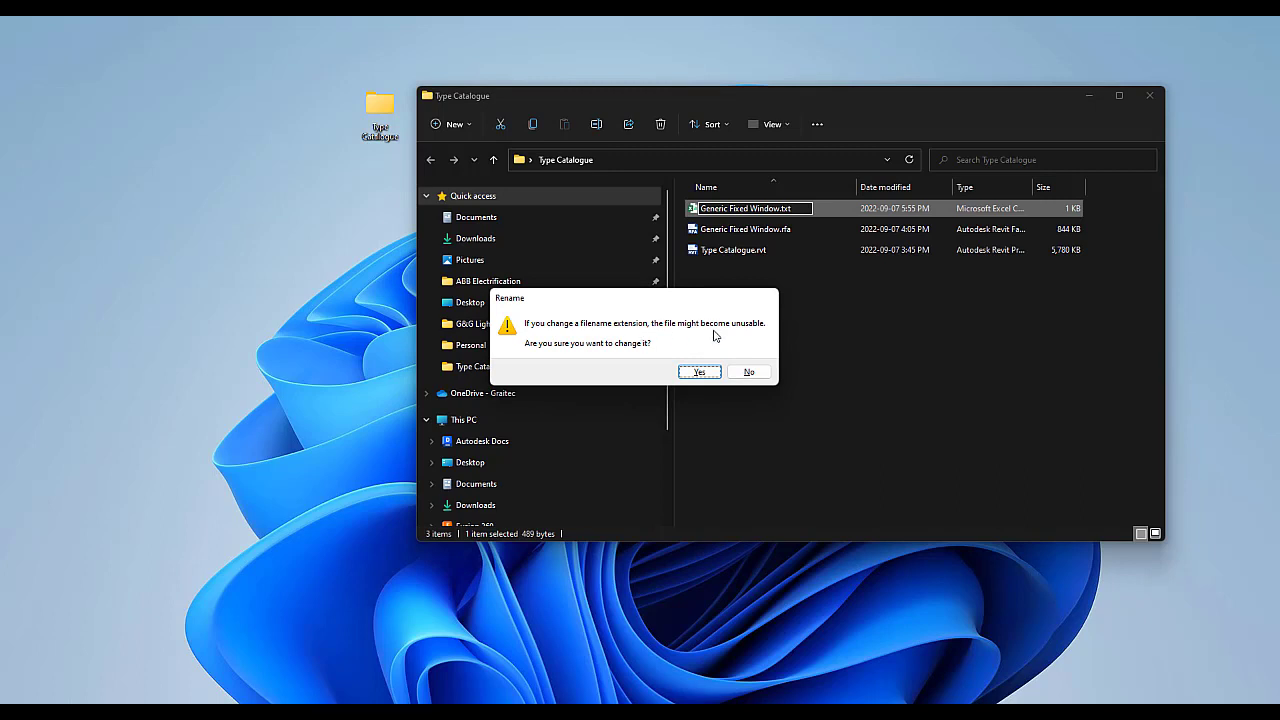
{"action": "left_click", "coordinate": [701, 372]}
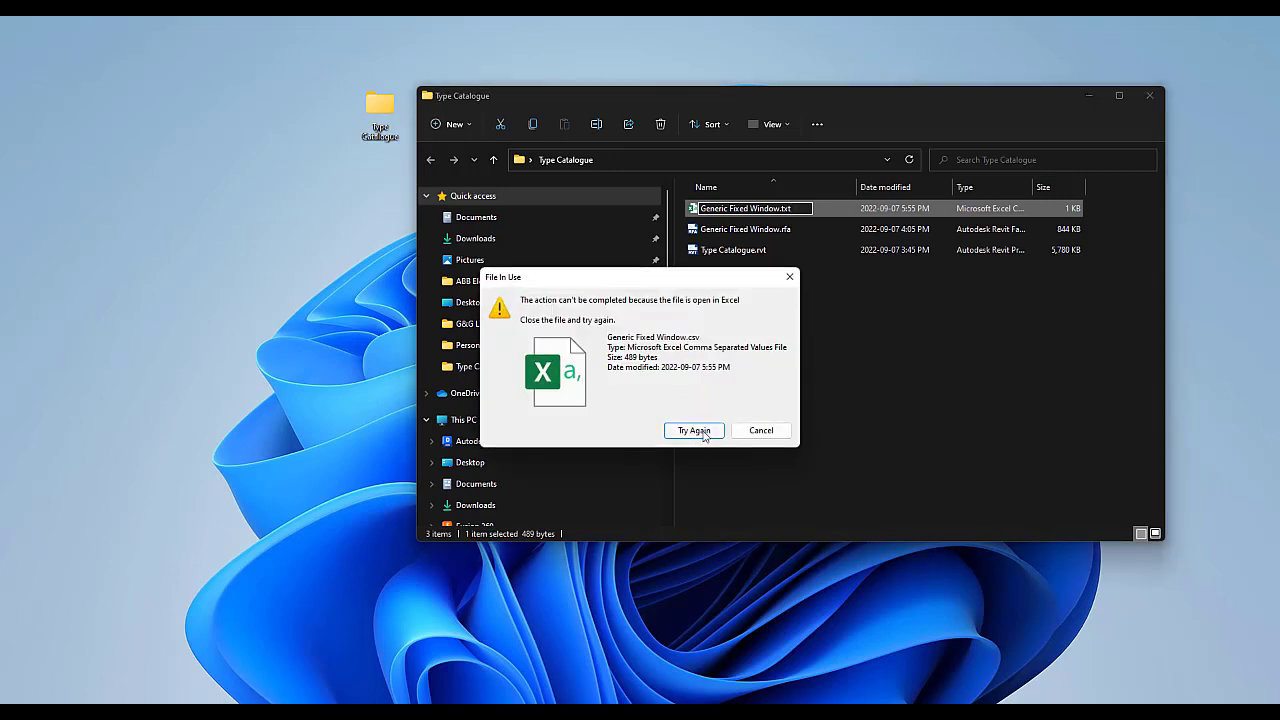
{"action": "left_click", "coordinate": [704, 431]}
Close Excel to release the file, then retry so the rename to Generic Fixed Window.txt completes.
{"action": "left_click", "coordinate": [714, 655]}
{"action": "left_click", "coordinate": [1263, 32]}
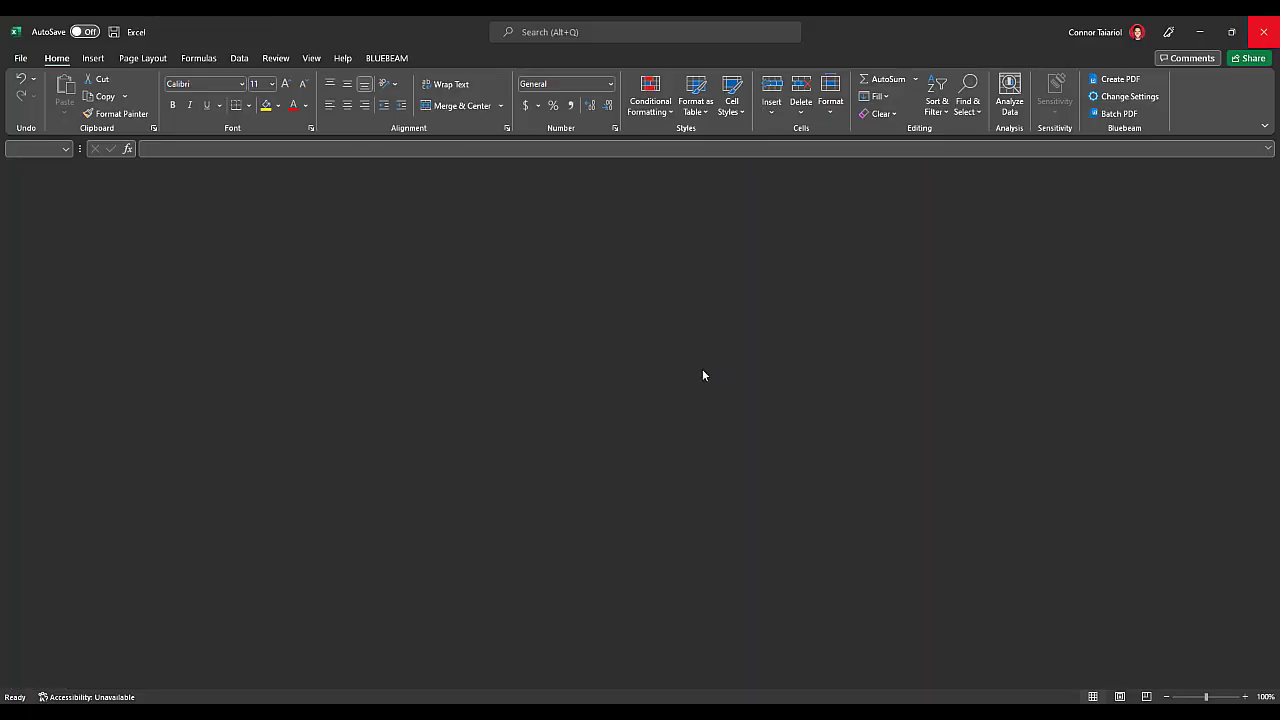
{"action": "left_click", "coordinate": [693, 430]}
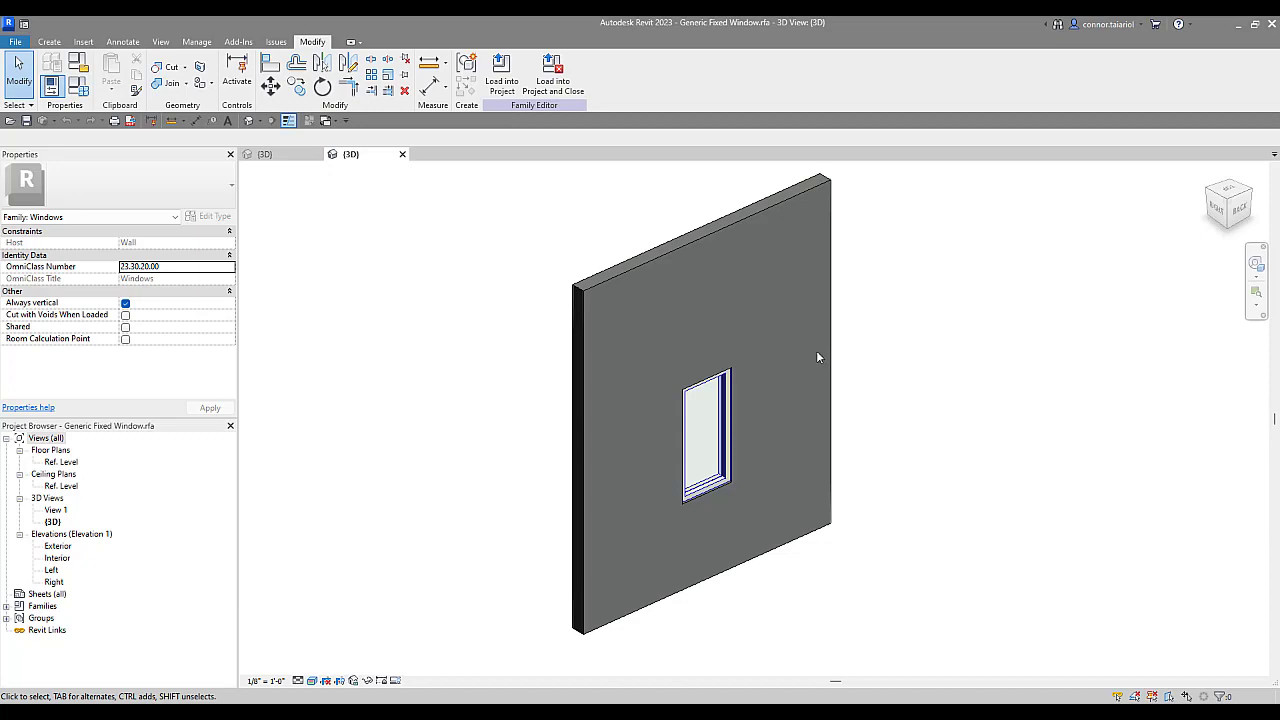
Close the Generic Fixed Window.rfa 3D view, leaving the Type Catalogue project's 3D view.
{"action": "left_click", "coordinate": [264, 154]}
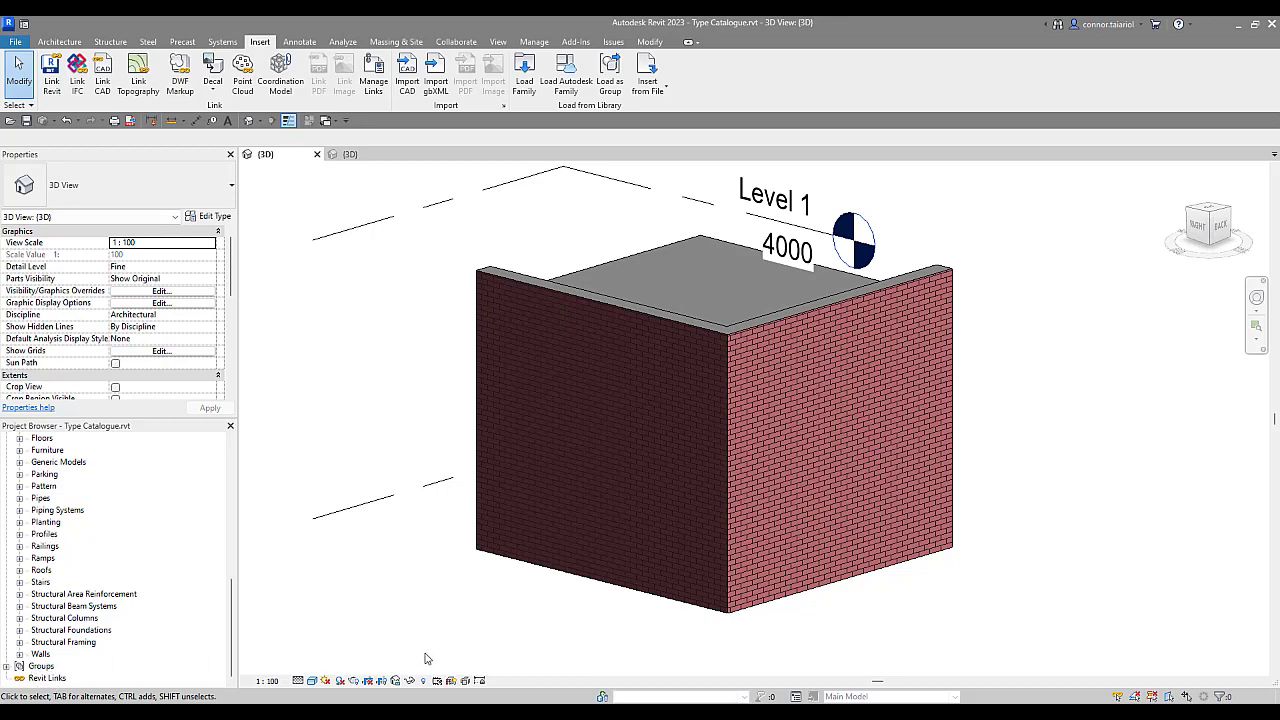
{"action": "left_click", "coordinate": [352, 154]}
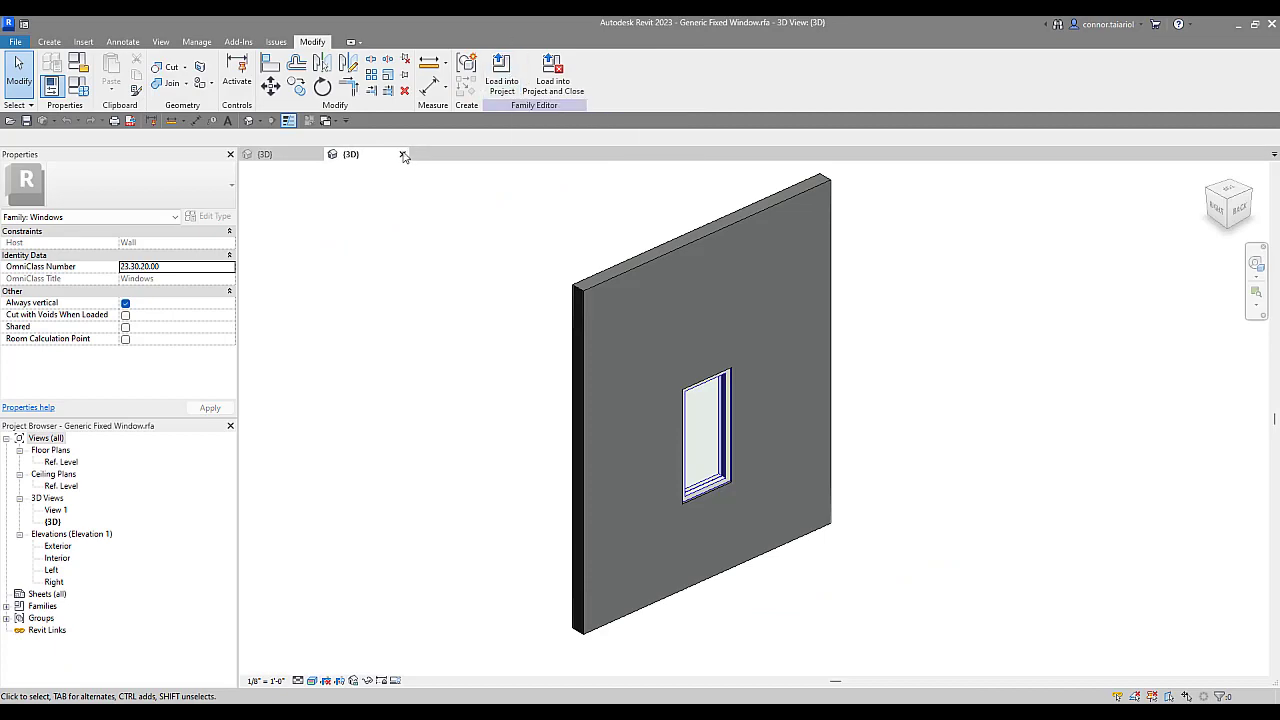
{"action": "left_click", "coordinate": [403, 154]}
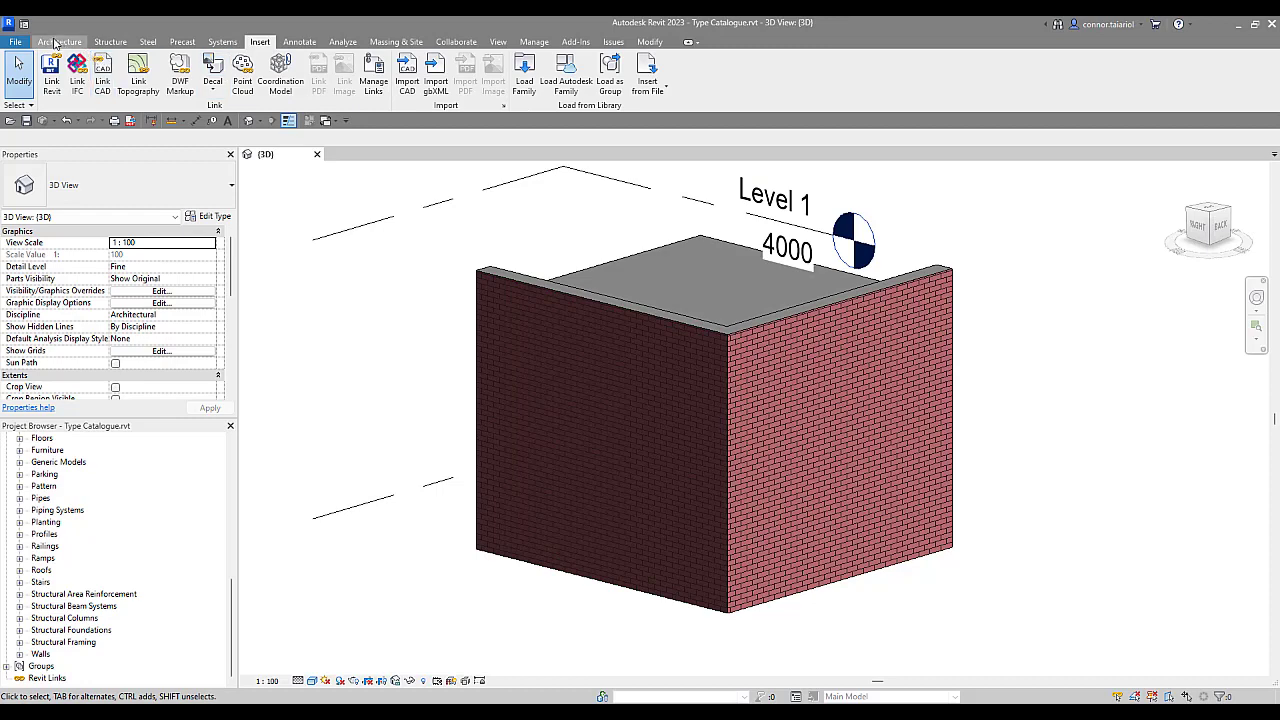
Load Family from Desktop > Type Catalogue, opening Generic Fixed Window.rfa.
{"action": "left_click", "coordinate": [524, 72]}
{"action": "left_click", "coordinate": [575, 226]}
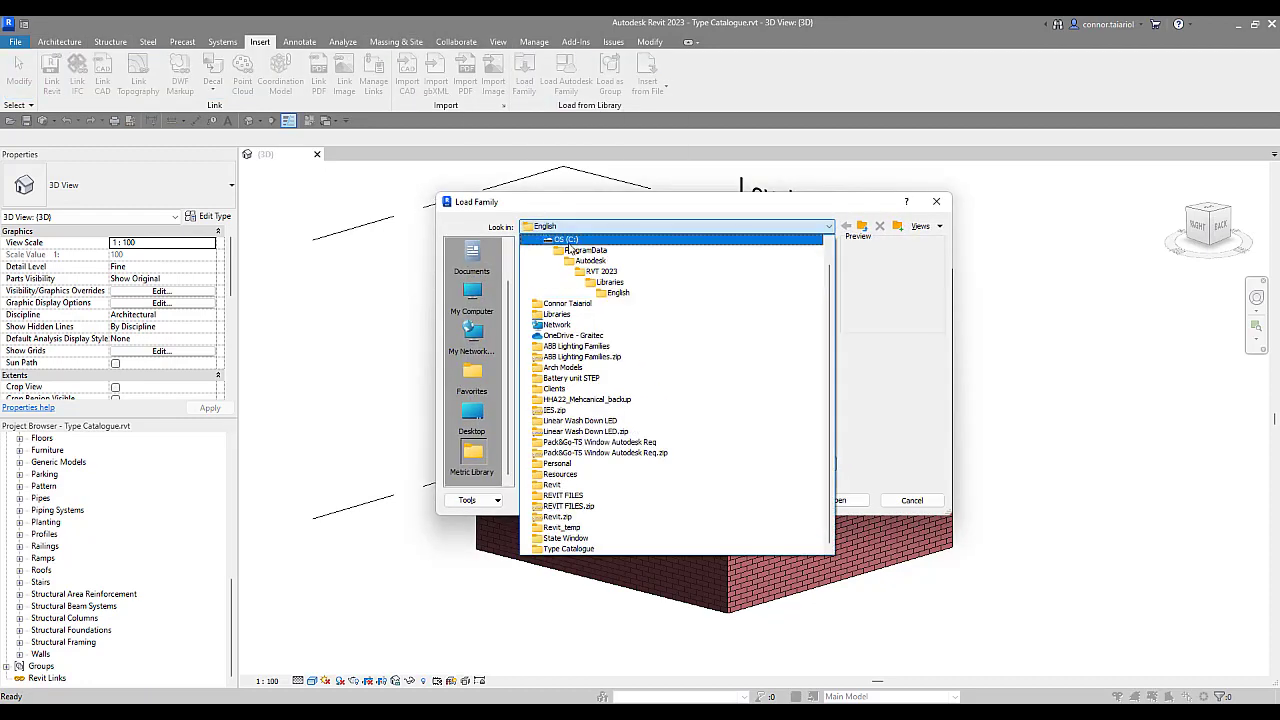
{"action": "scroll", "coordinate": [594, 249], "scroll_direction": "up", "scroll_amount": 2}
{"action": "left_click", "coordinate": [571, 249]}
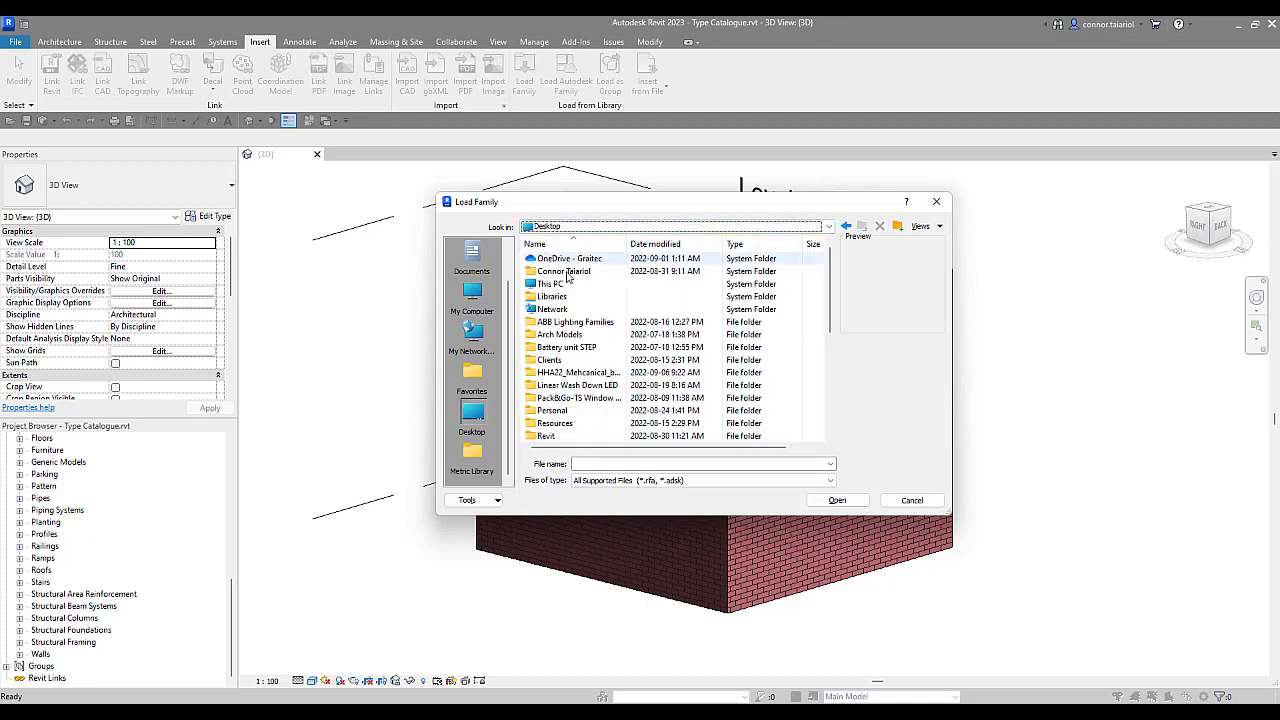
{"action": "double_click", "coordinate": [573, 408]}
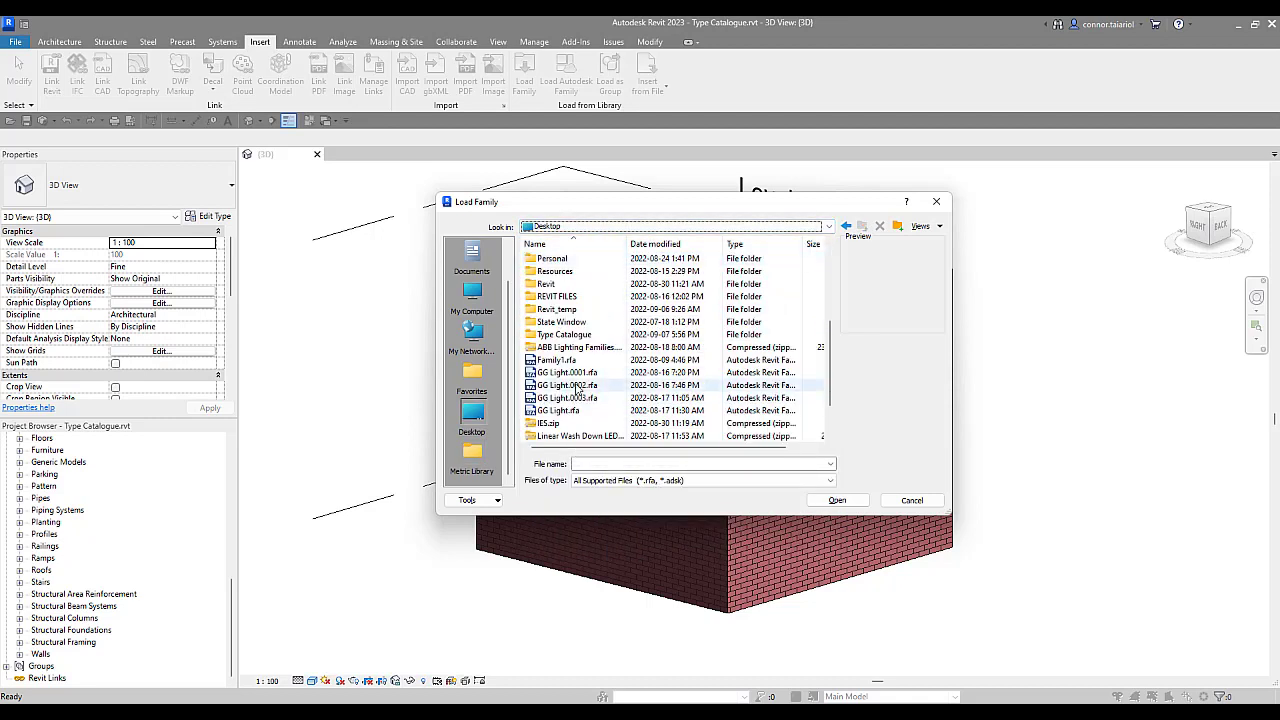
{"action": "double_click", "coordinate": [564, 341]}
{"action": "left_click", "coordinate": [580, 259]}
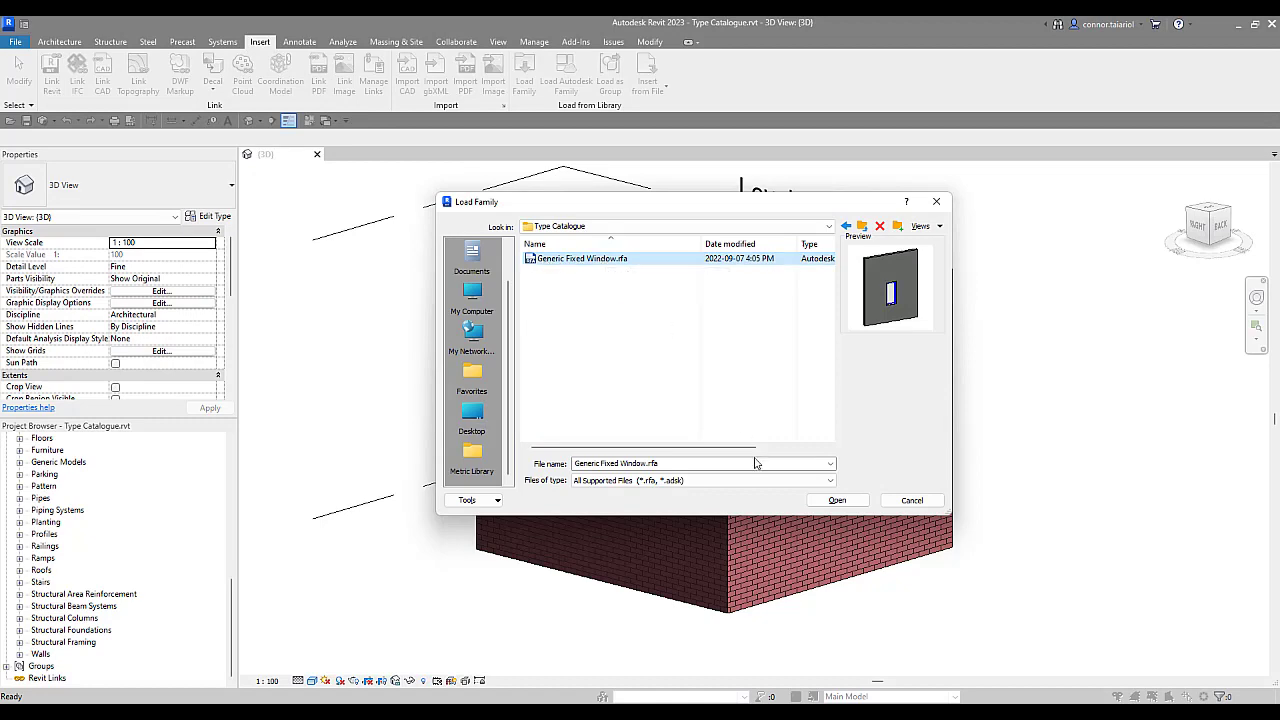
{"action": "left_click", "coordinate": [828, 505]}
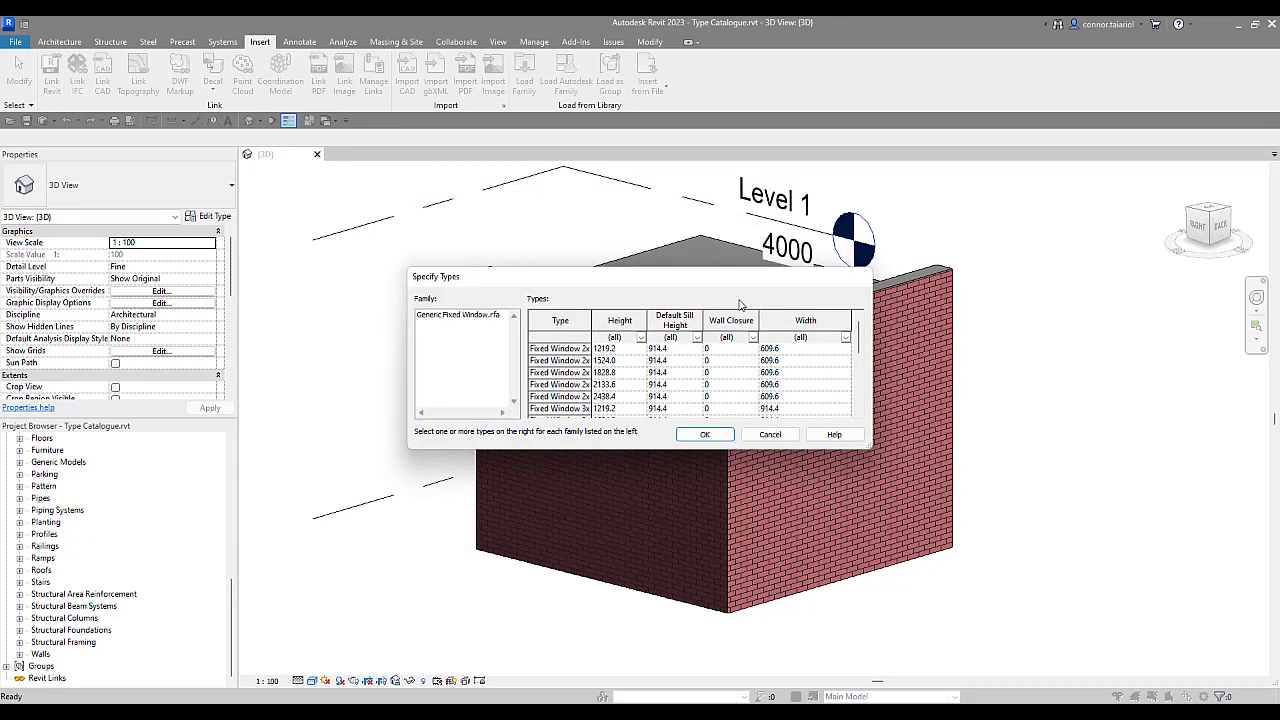
Enlarge the Specify Types dialog to show all fifteen window types and confirm.
{"action": "left_click_drag", "start_coordinate": [718, 284], "coordinate": [632, 299]}
{"action": "left_click_drag", "start_coordinate": [467, 296], "coordinate": [453, 265]}
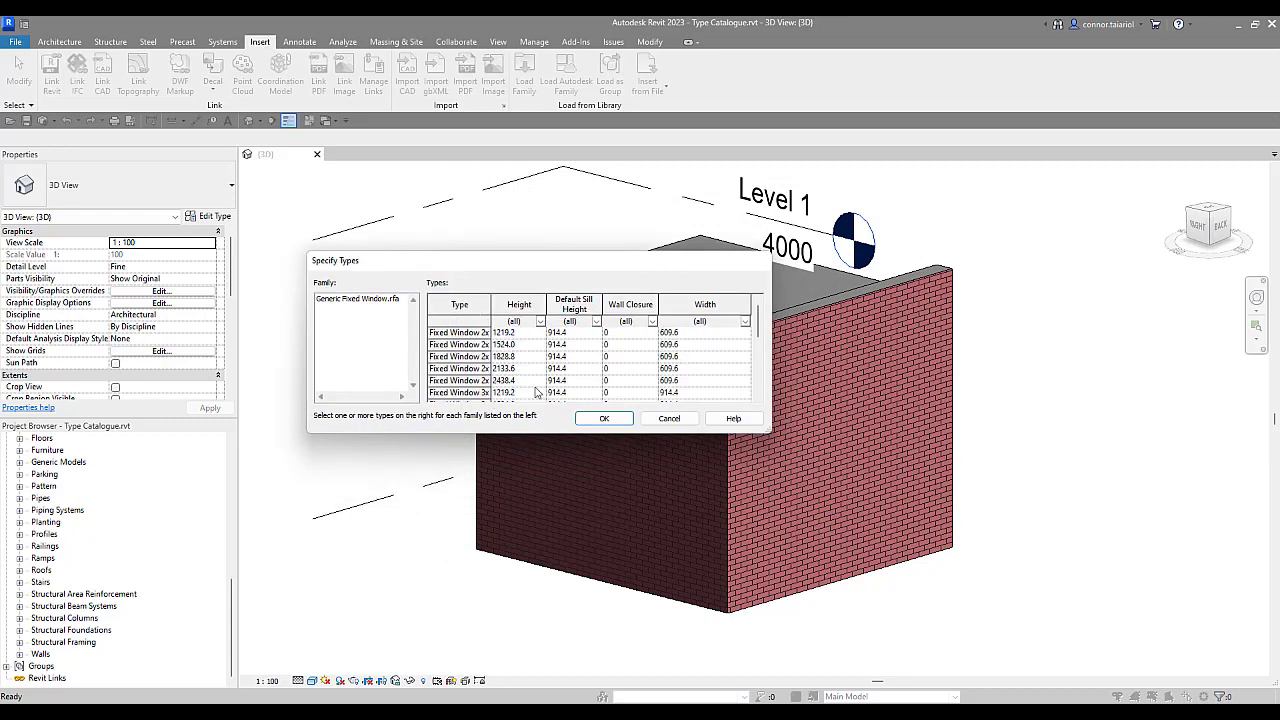
{"action": "left_click_drag", "start_coordinate": [492, 304], "coordinate": [532, 304]}
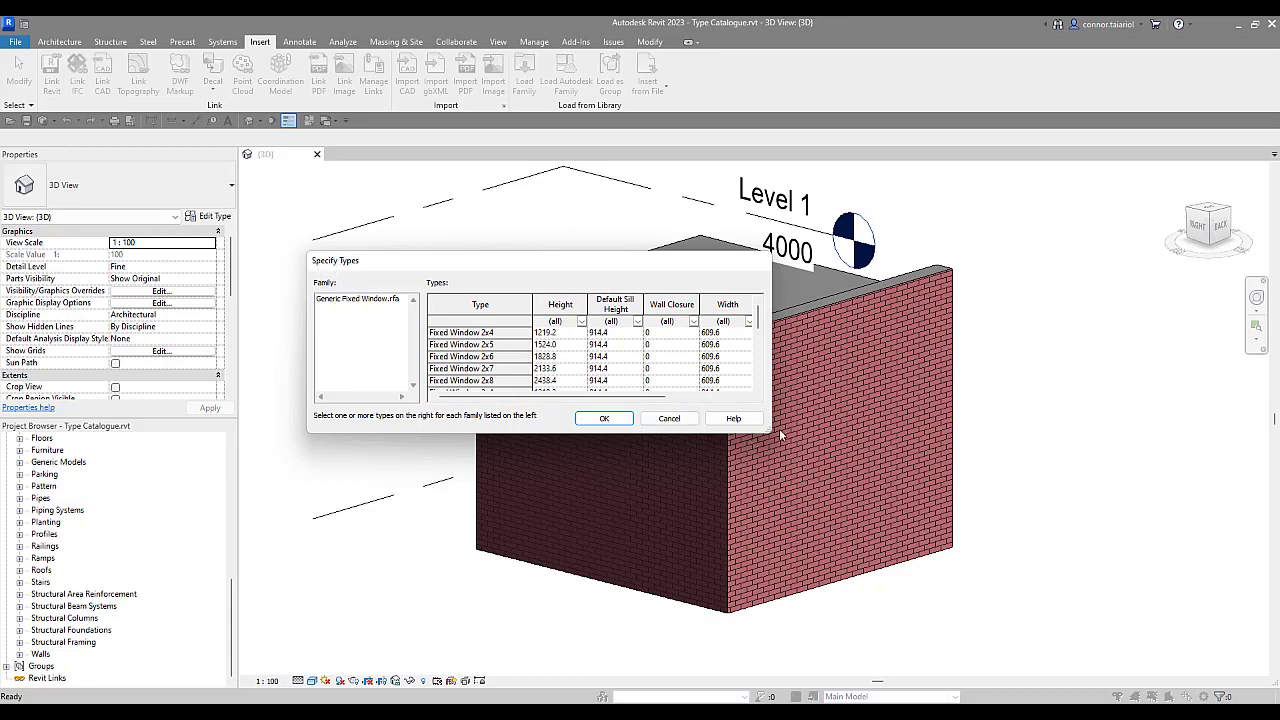
{"action": "left_click_drag", "start_coordinate": [764, 428], "coordinate": [970, 564]}
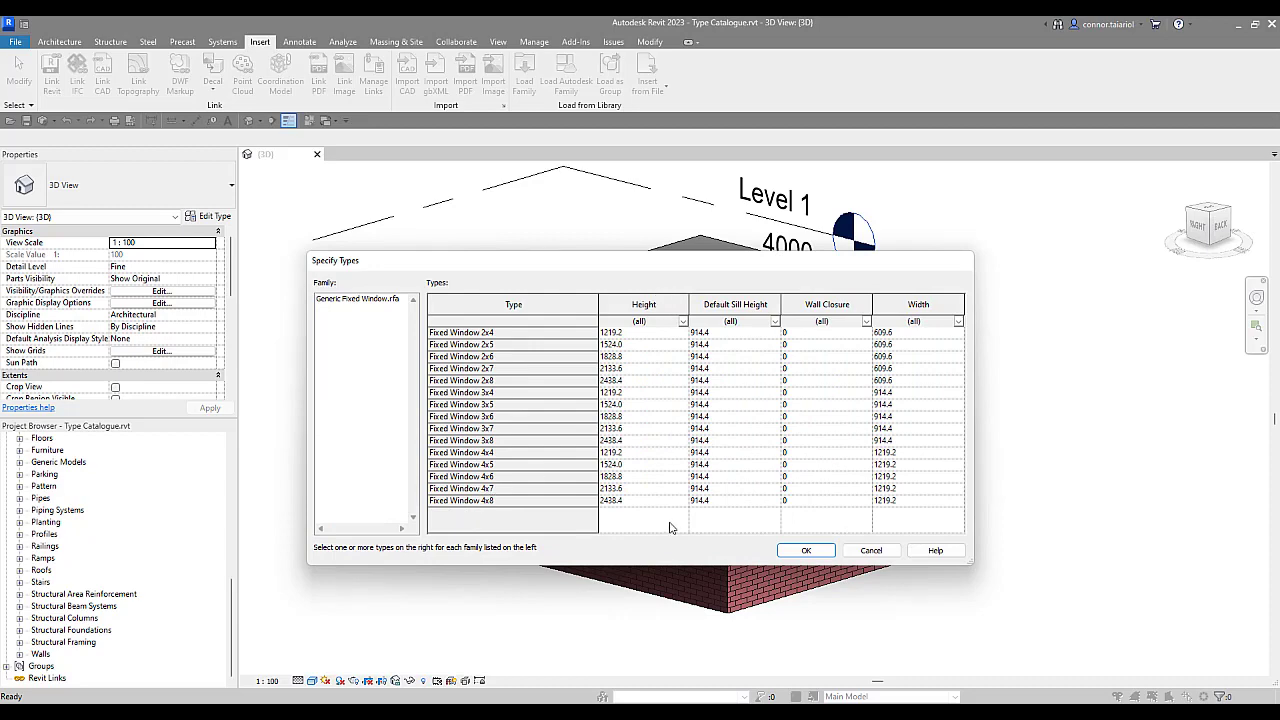
{"action": "left_click", "coordinate": [805, 550]}
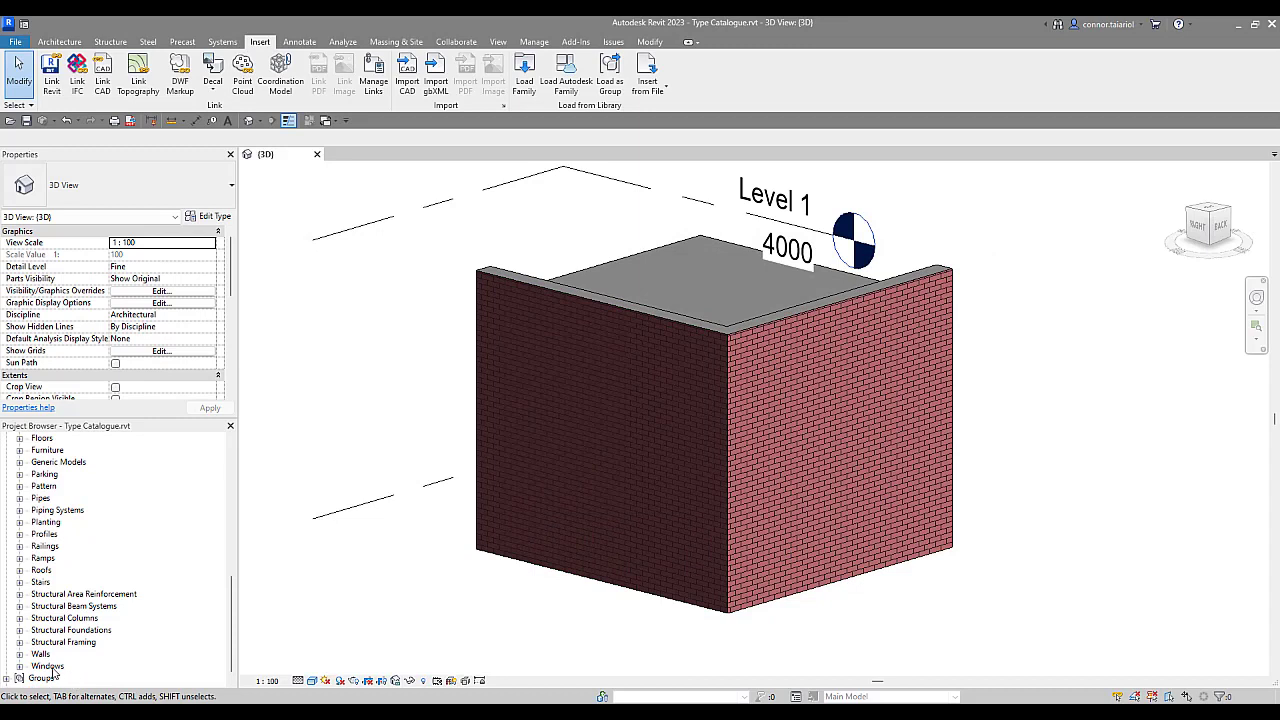
Expand Windows in the Project Browser and reload the Generic Fixed Window family.
{"action": "left_click", "coordinate": [46, 667]}
{"action": "left_click", "coordinate": [19, 667]}
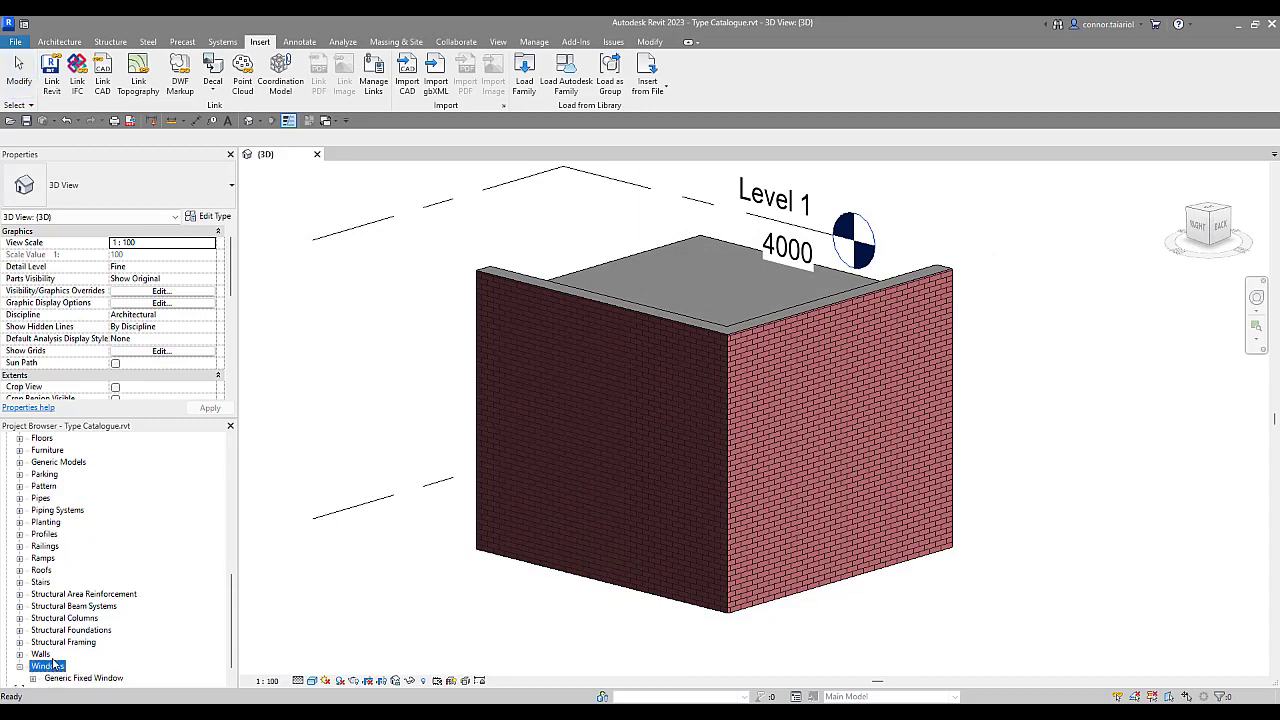
{"action": "scroll", "coordinate": [45, 660], "scroll_direction": "down", "scroll_amount": 1}
{"action": "left_click", "coordinate": [32, 655]}
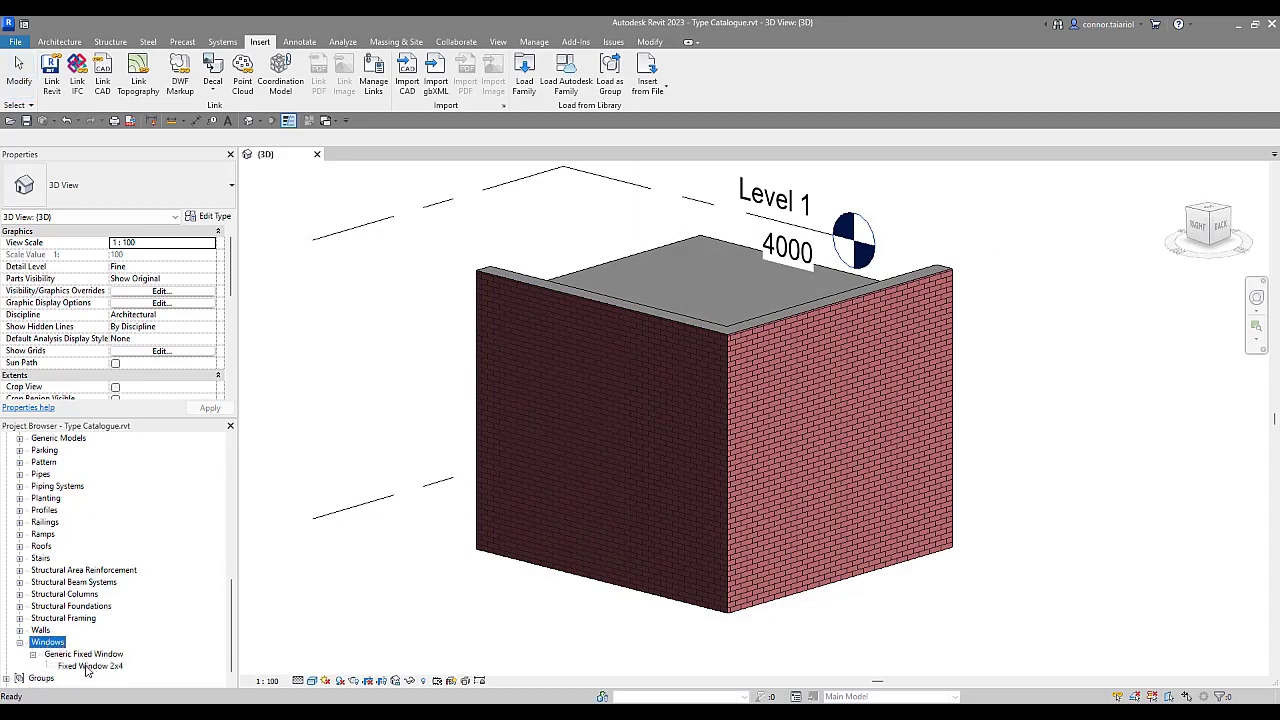
{"action": "left_click", "coordinate": [84, 654]}
{"action": "right_click", "coordinate": [84, 654]}
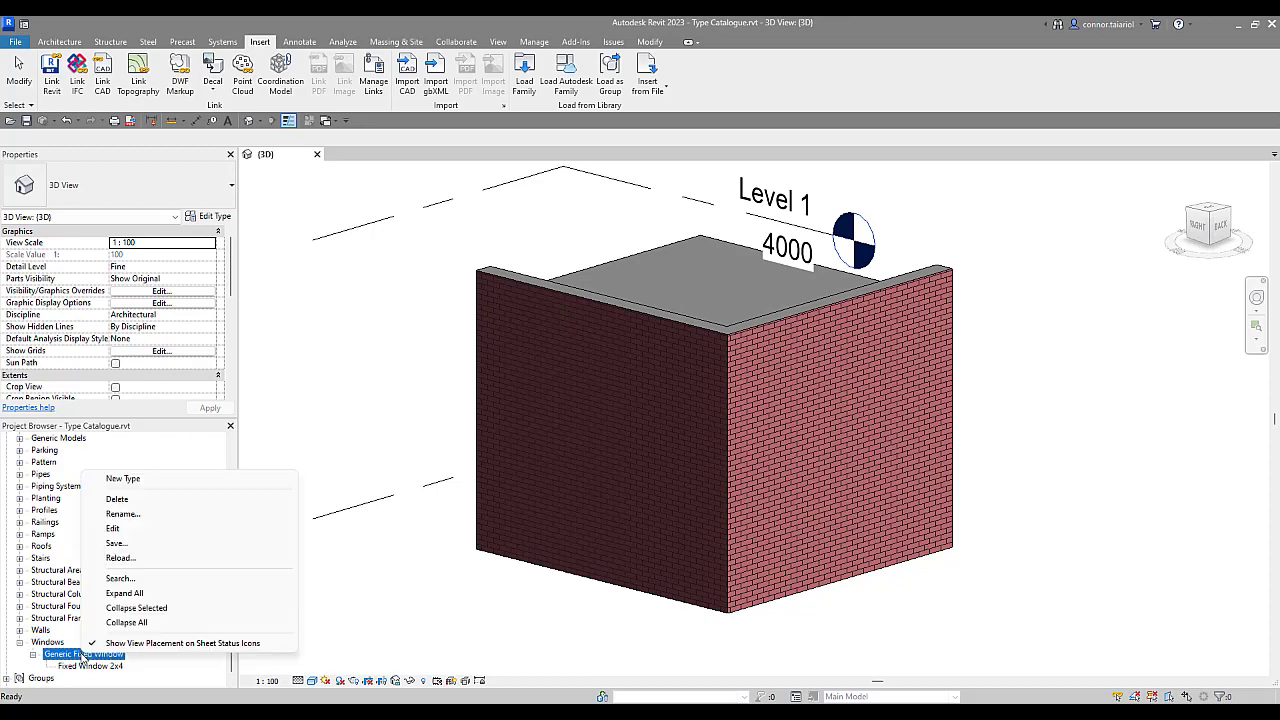
{"action": "left_click", "coordinate": [129, 567]}
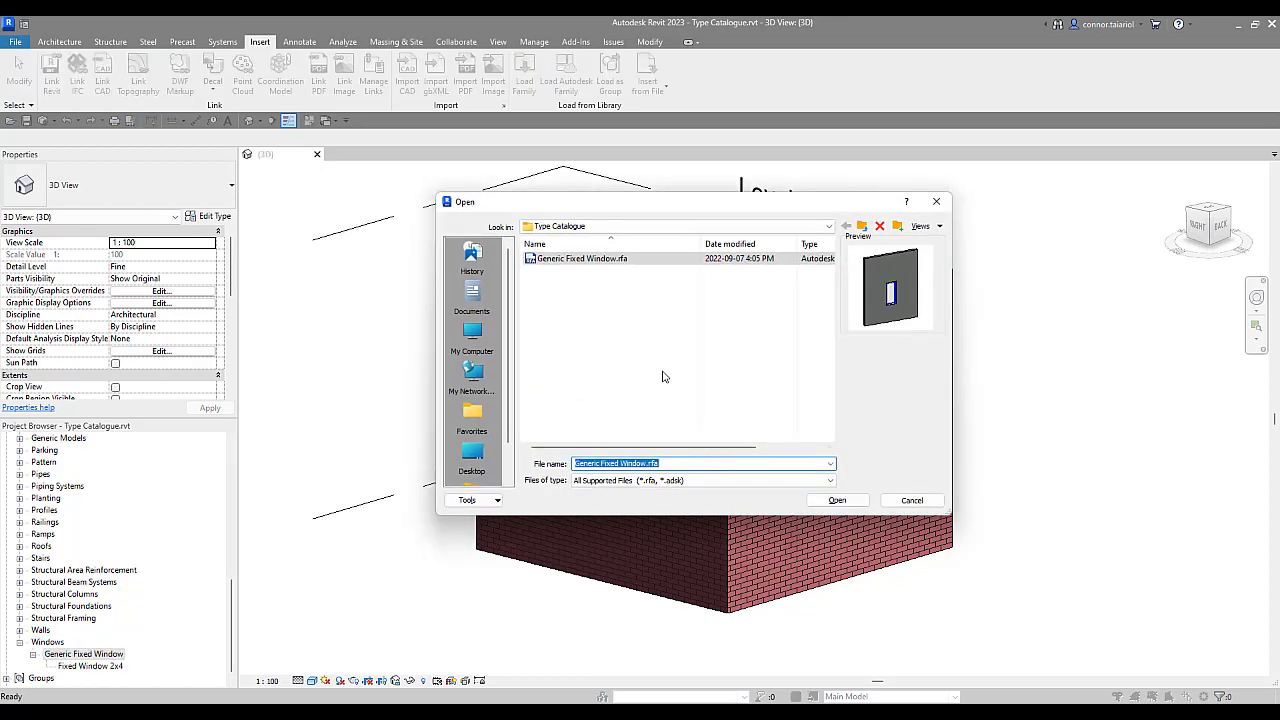
Open the .rfa and load only the Fixed Window 3x6 type from the catalogue.
{"action": "left_click", "coordinate": [837, 500]}
{"action": "left_click", "coordinate": [486, 332]}
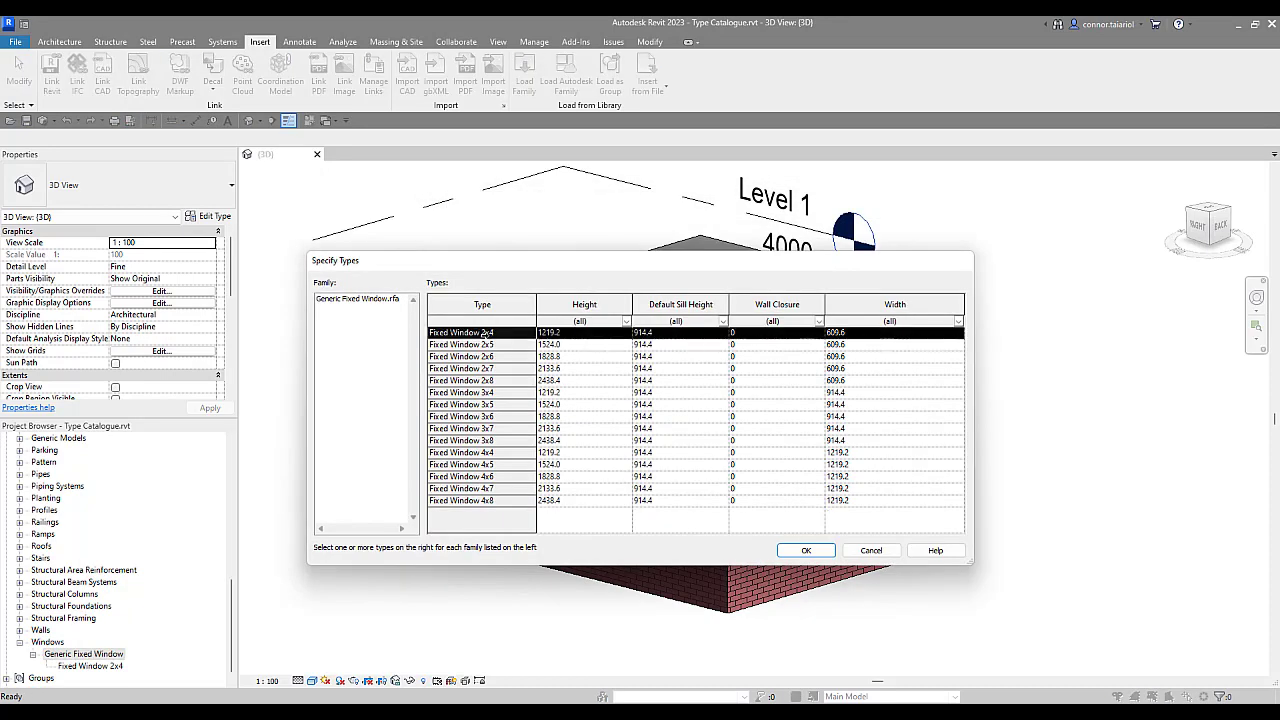
{"action": "left_click", "coordinate": [486, 500], "text": "shift"}
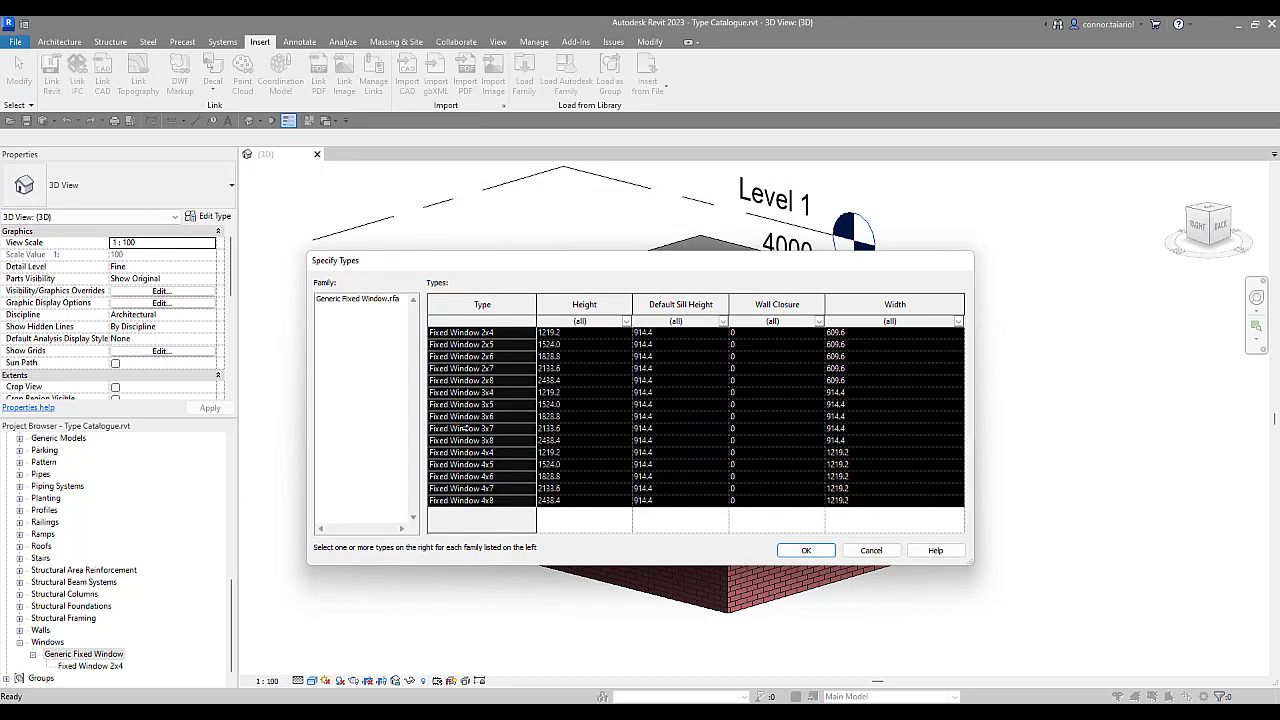
{"action": "left_click", "coordinate": [445, 416]}
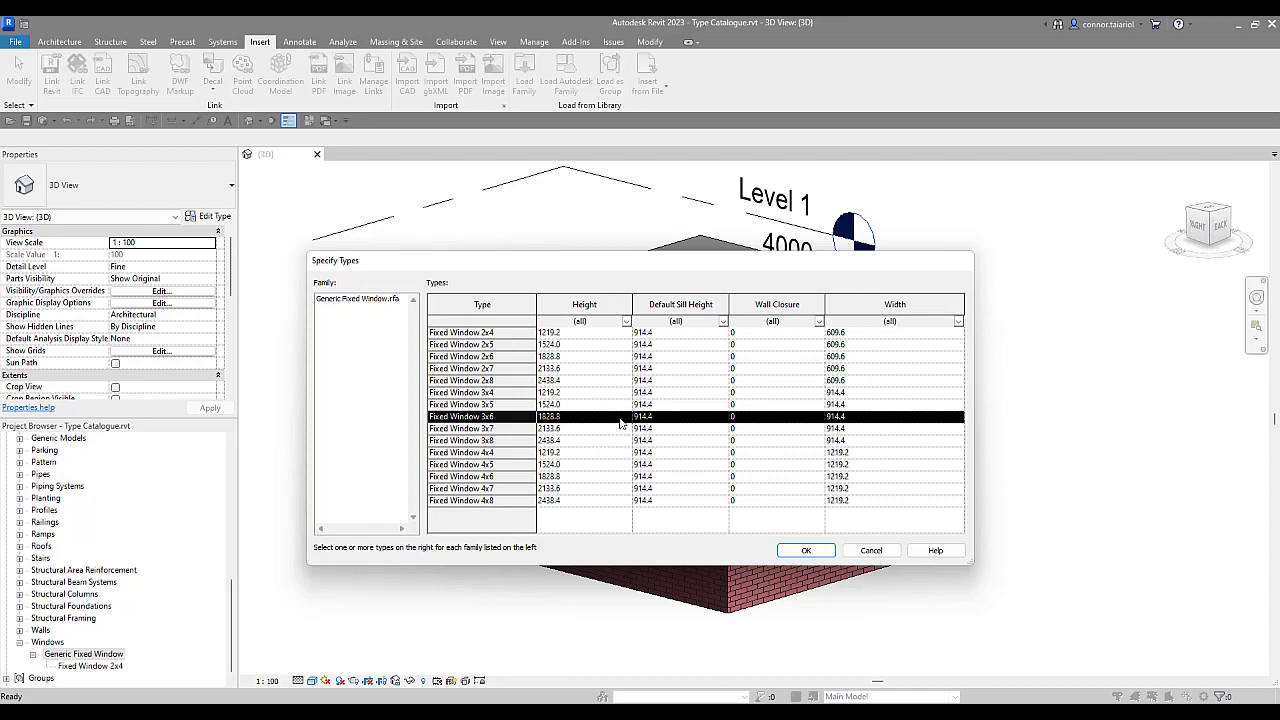
{"action": "left_click", "coordinate": [505, 430]}
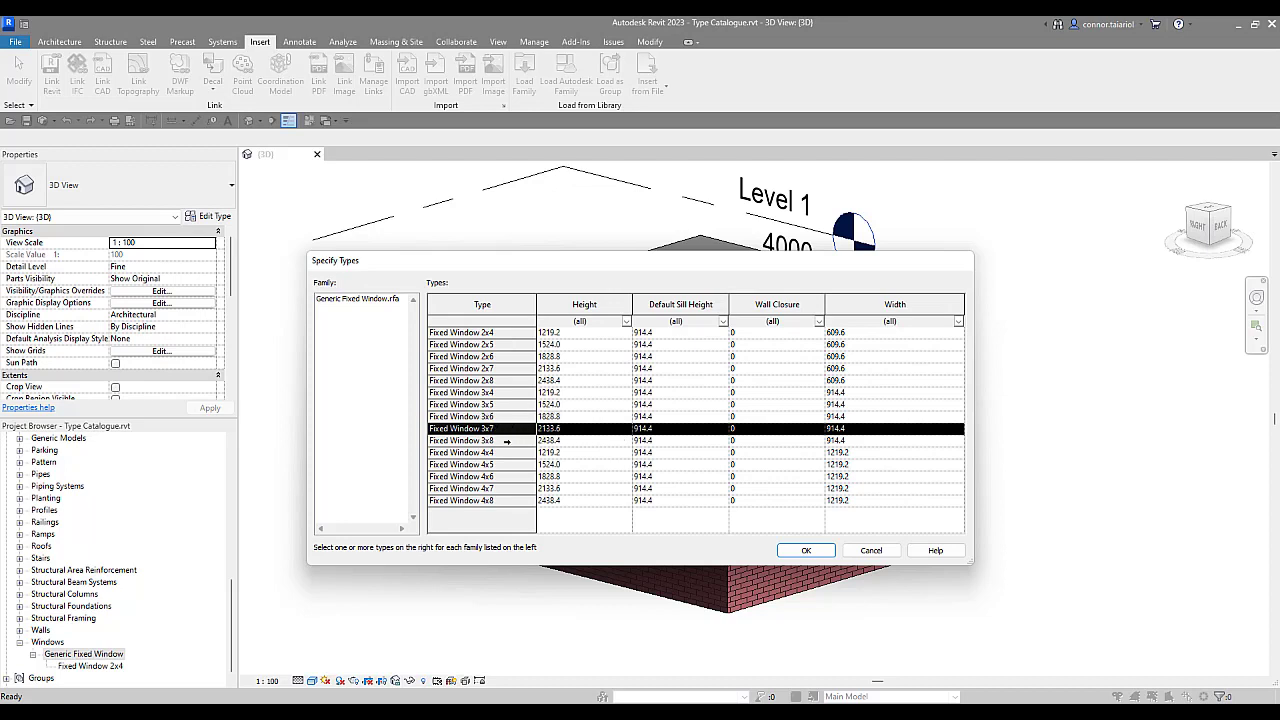
{"action": "left_click", "coordinate": [497, 419]}
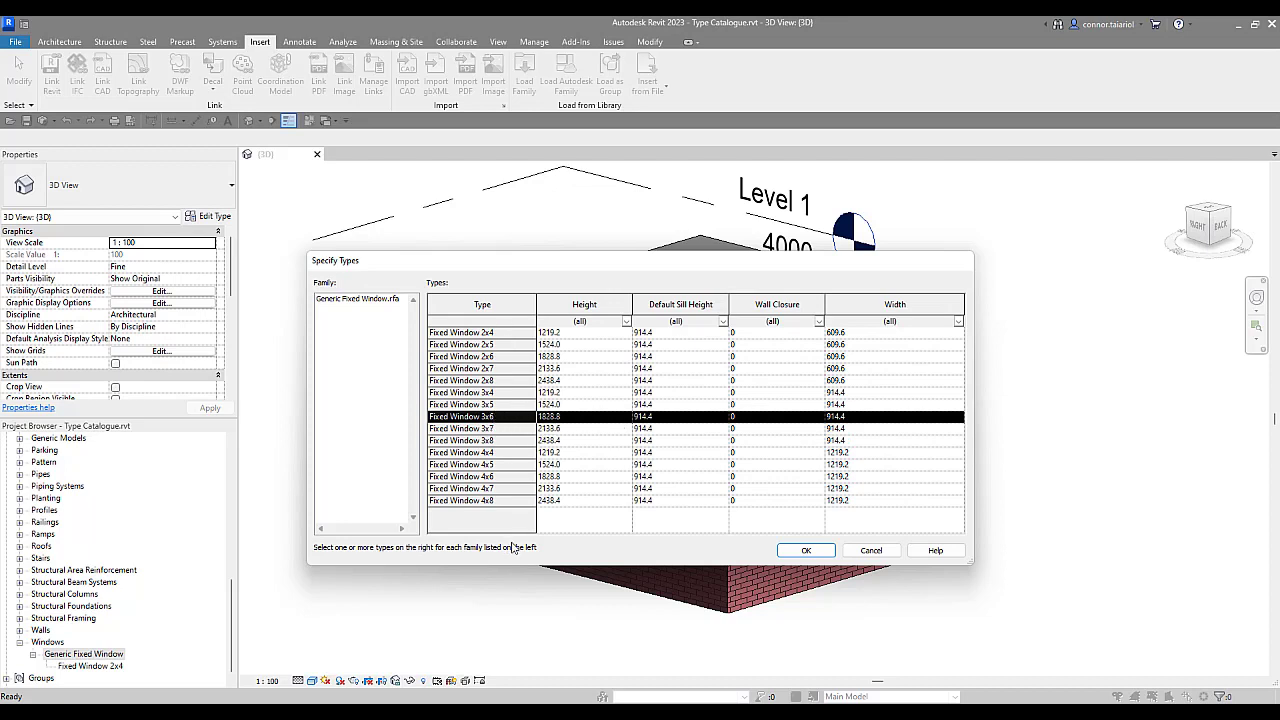
{"action": "left_click", "coordinate": [804, 551]}
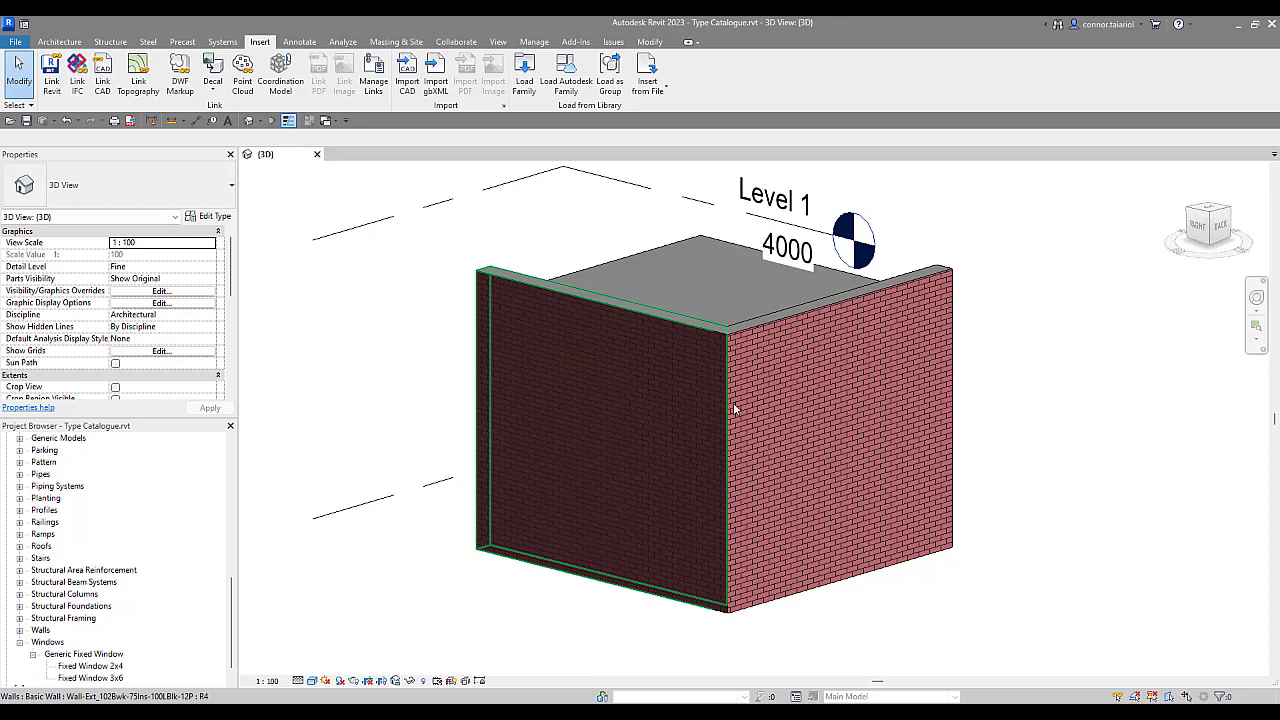
Place a Fixed Window 3x6 in the brick wall and confirm its type in Properties.
{"action": "left_click", "coordinate": [92, 678]}
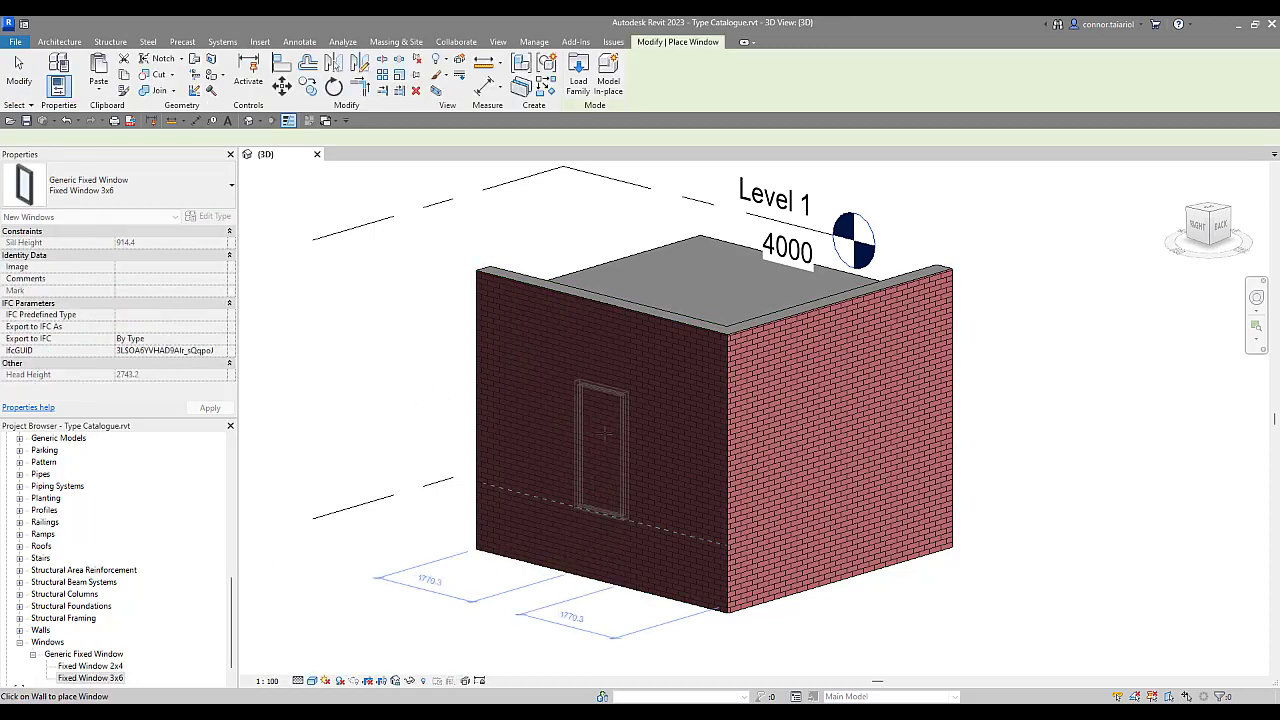
{"action": "key", "text": "Escape"}
{"action": "key", "text": "Escape"}
{"action": "middle_click_drag", "start_coordinate": [638, 533], "coordinate": [940, 510], "text": "shift"}
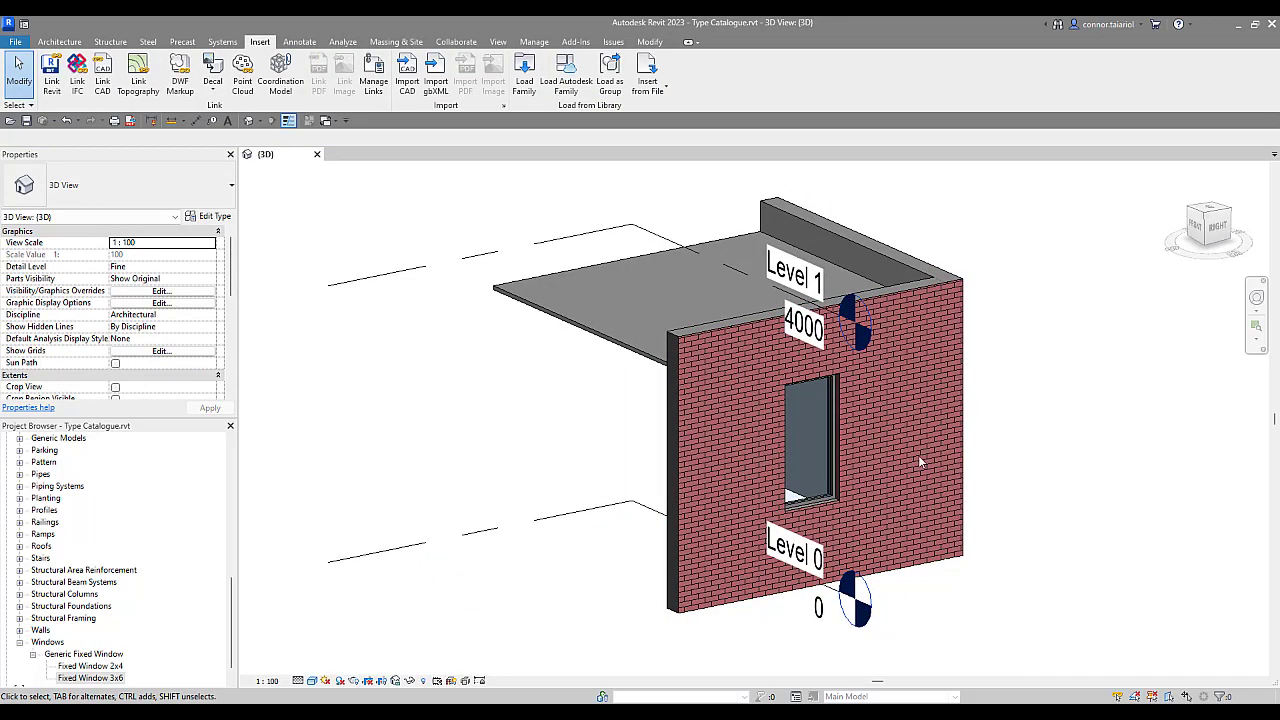
{"action": "left_click", "coordinate": [836, 462]}
{"action": "middle_click_drag", "start_coordinate": [709, 512], "coordinate": [588, 478]}
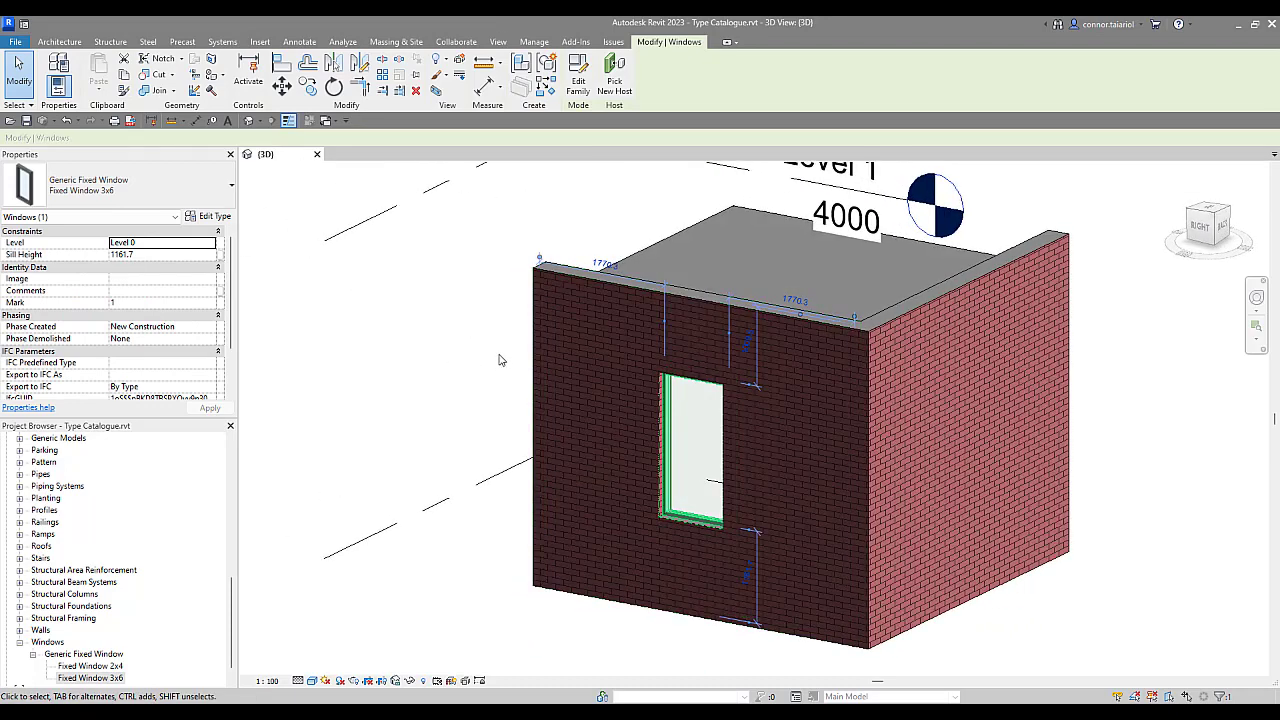
{"action": "left_click", "coordinate": [160, 195]}
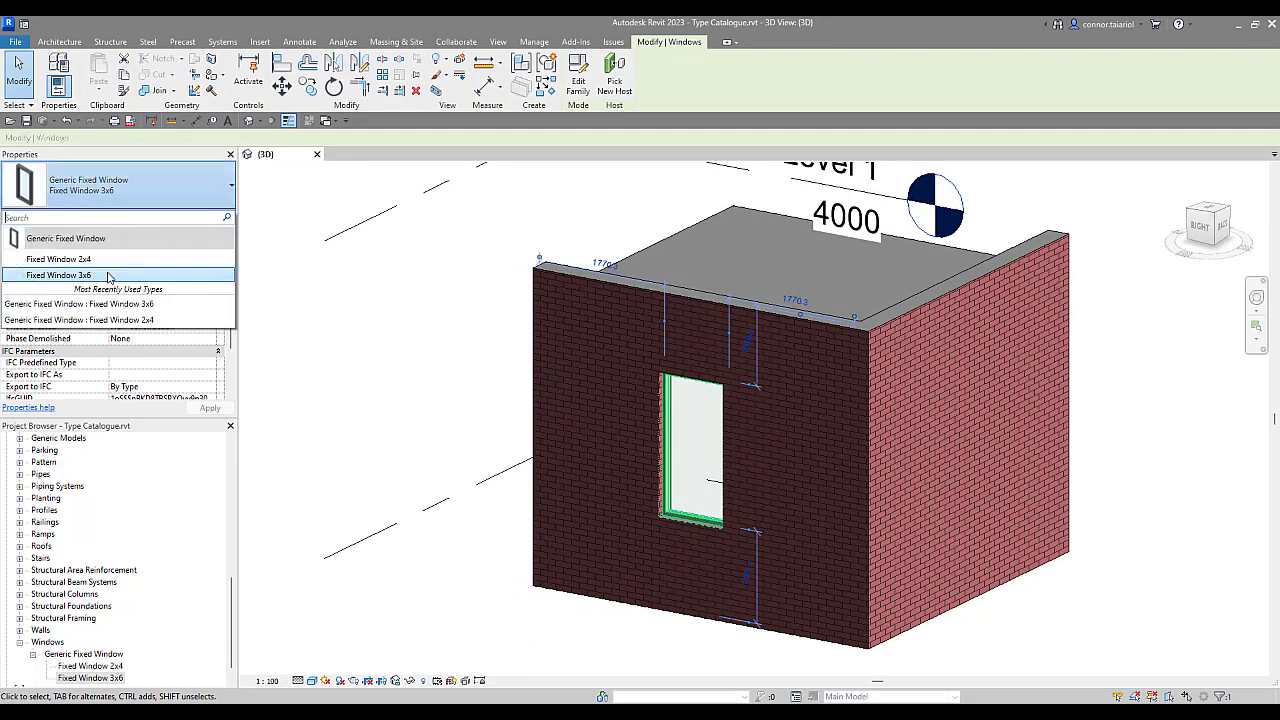
{"action": "mouse_move", "coordinate": [111, 276]}
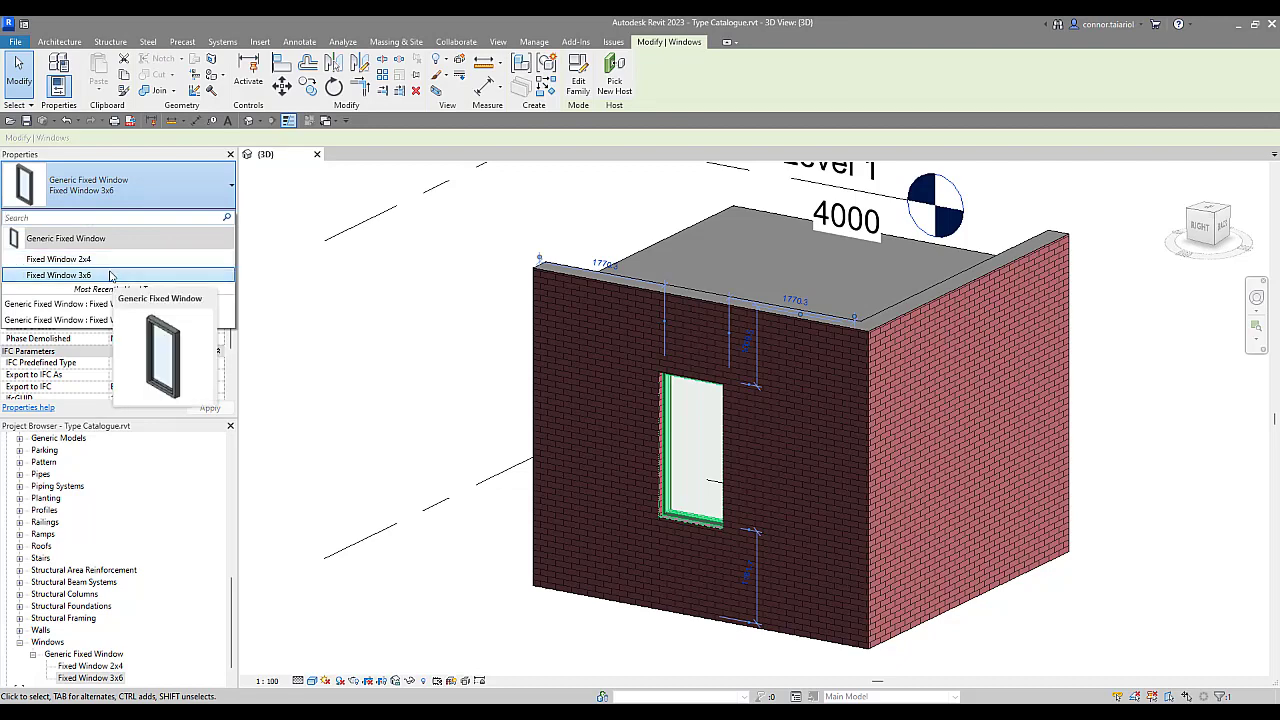
{"action": "left_click", "coordinate": [430, 282]}
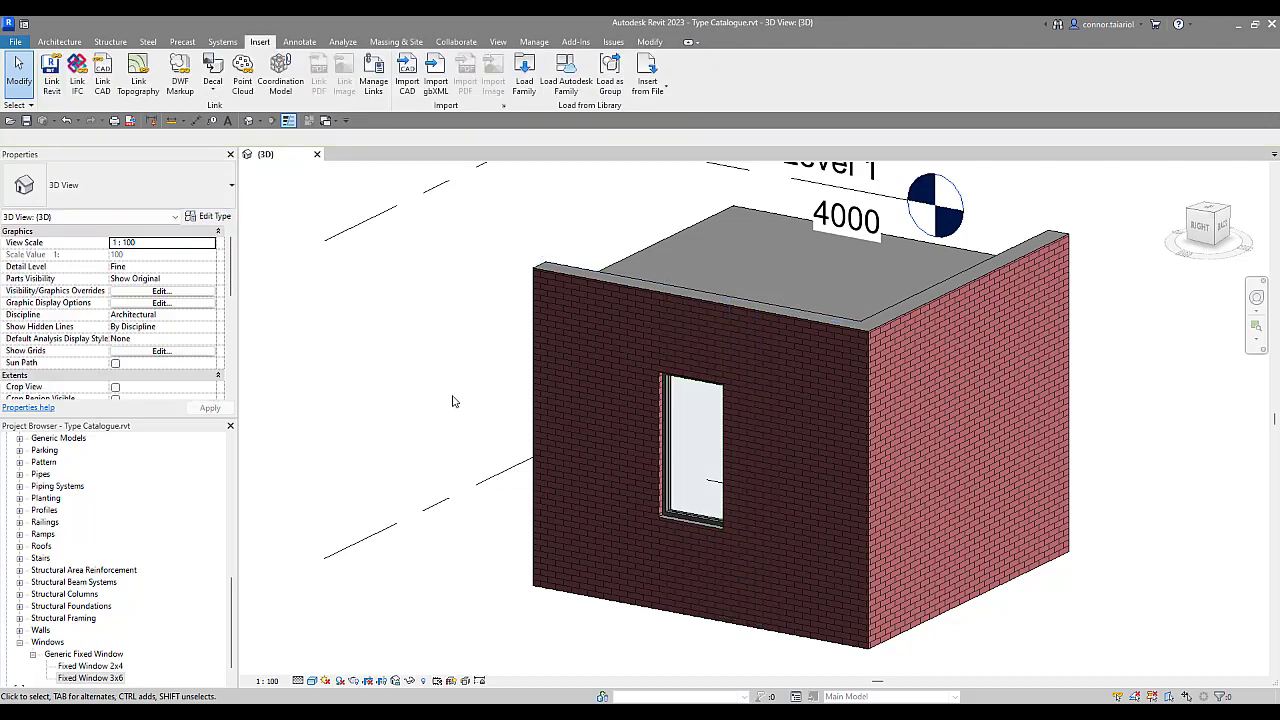
Reload Generic Fixed Window.rfa and select the Fixed Window 4x6 type in its catalogue.
{"action": "right_click", "coordinate": [232, 461]}
{"action": "left_click", "coordinate": [77, 652]}
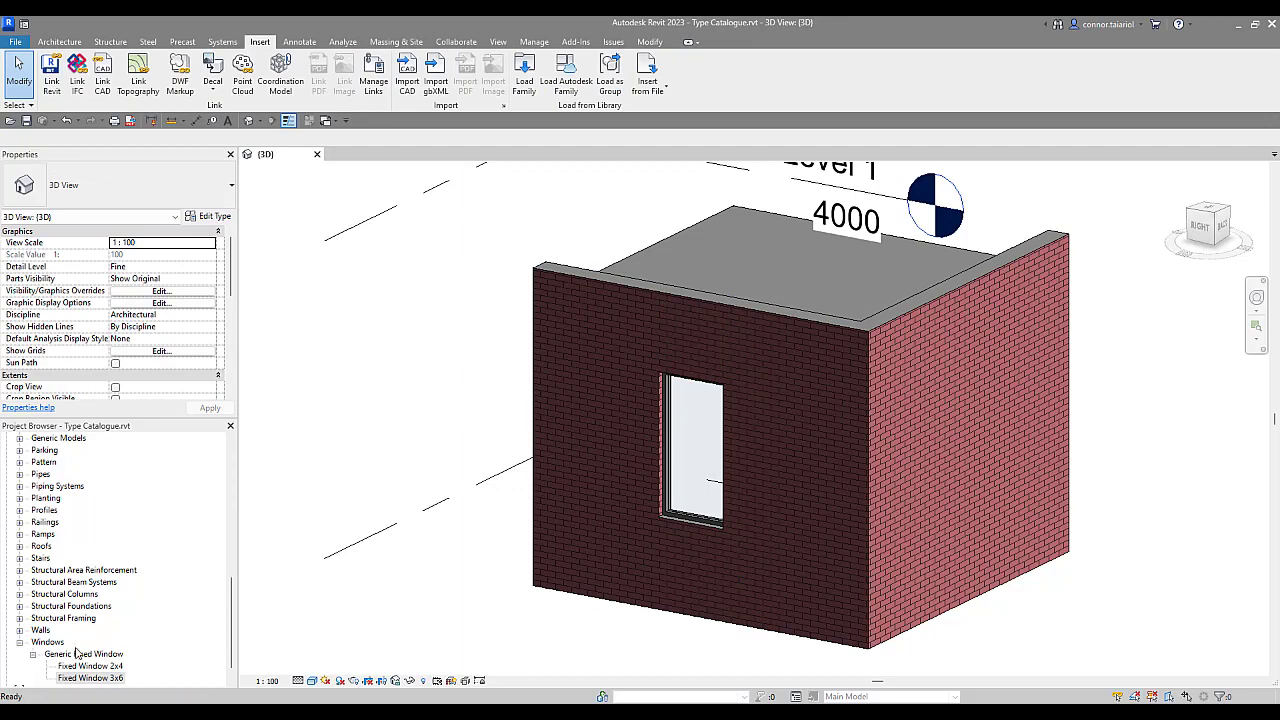
{"action": "right_click", "coordinate": [77, 656]}
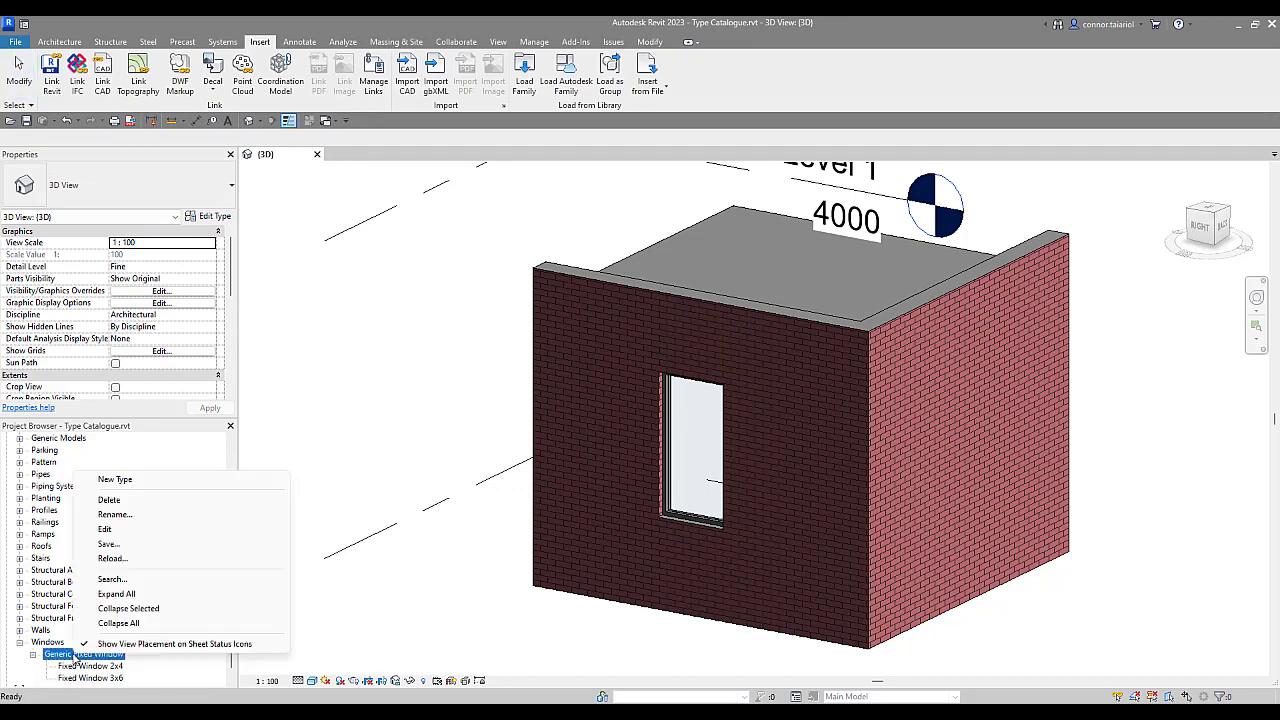
{"action": "left_click", "coordinate": [120, 561]}
{"action": "left_click", "coordinate": [612, 262]}
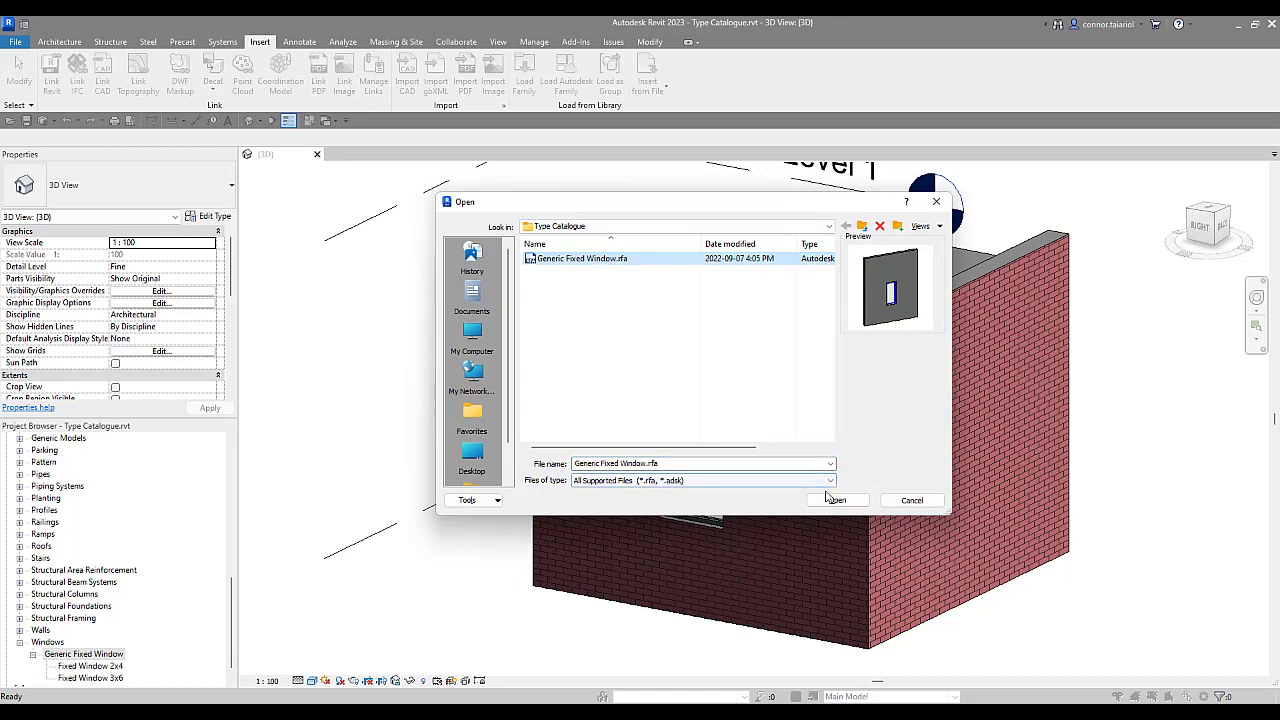
{"action": "key", "text": "Return"}
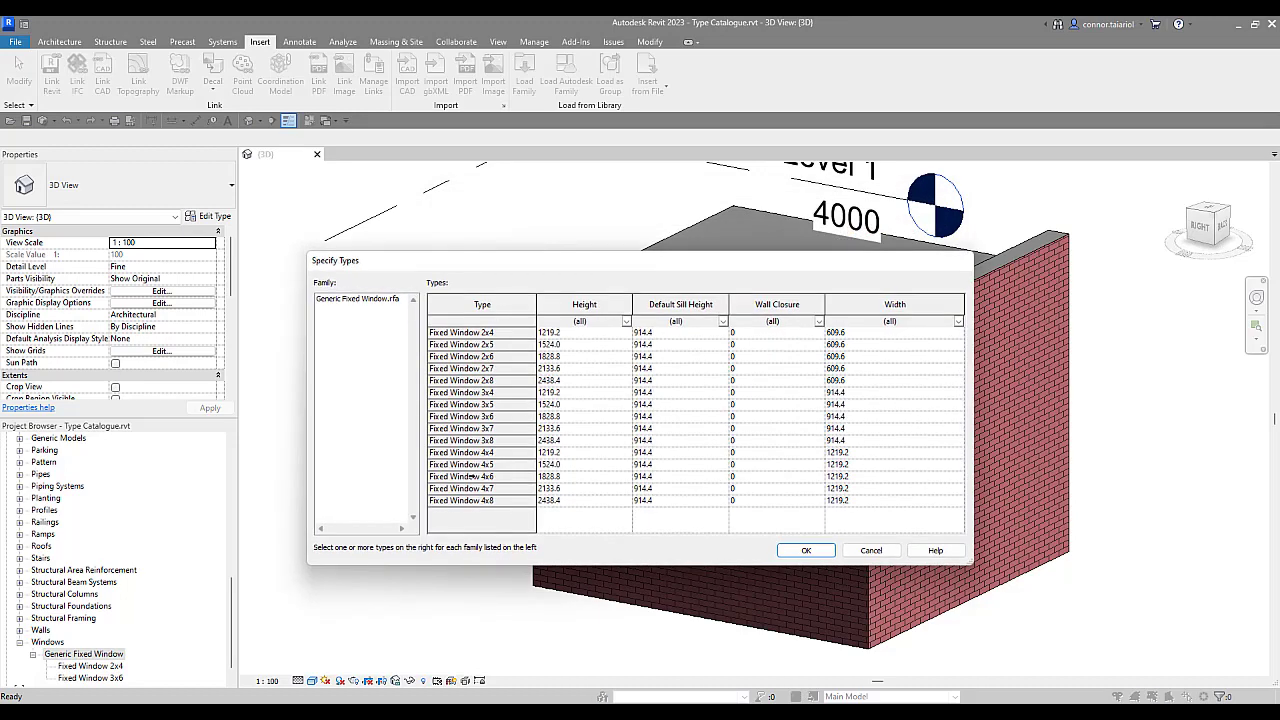
{"action": "left_click", "coordinate": [473, 477]}
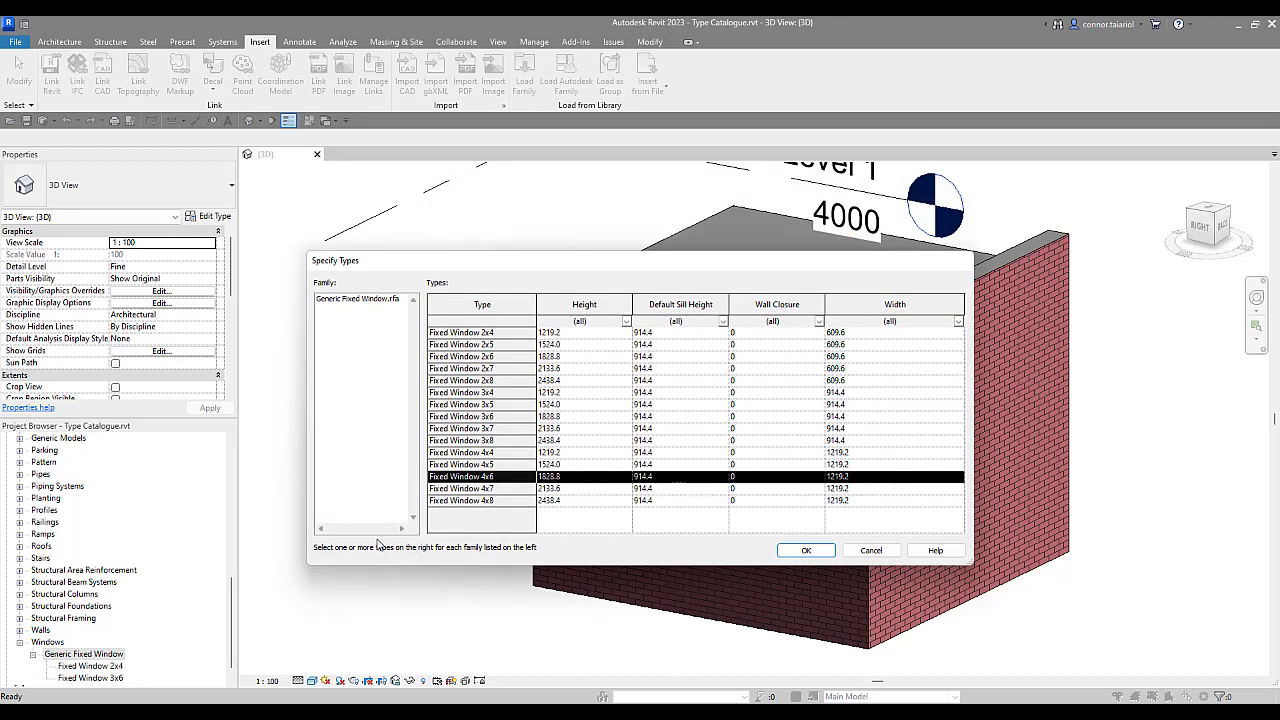